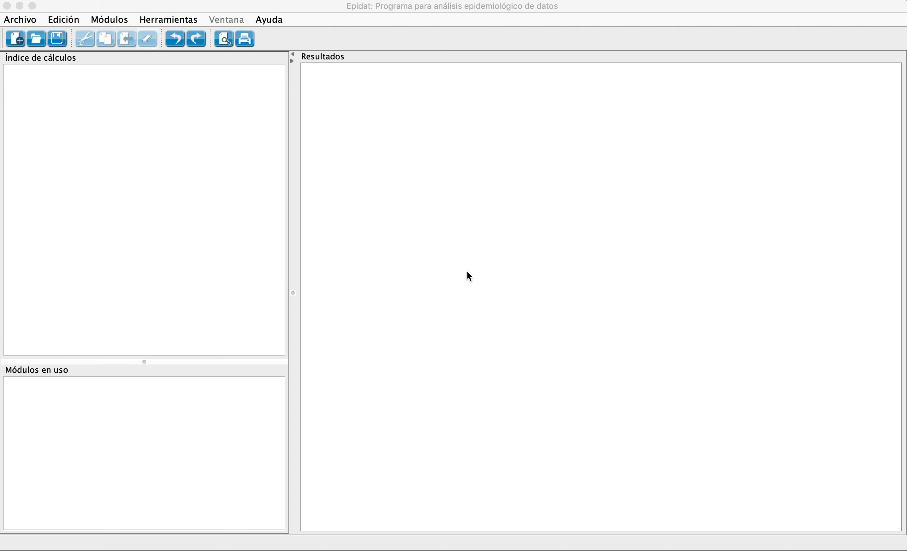
- Open the Pirámides de población module from Demografía and review the required variables in its data import assistant, closing it without importing
left_click(118, 22)
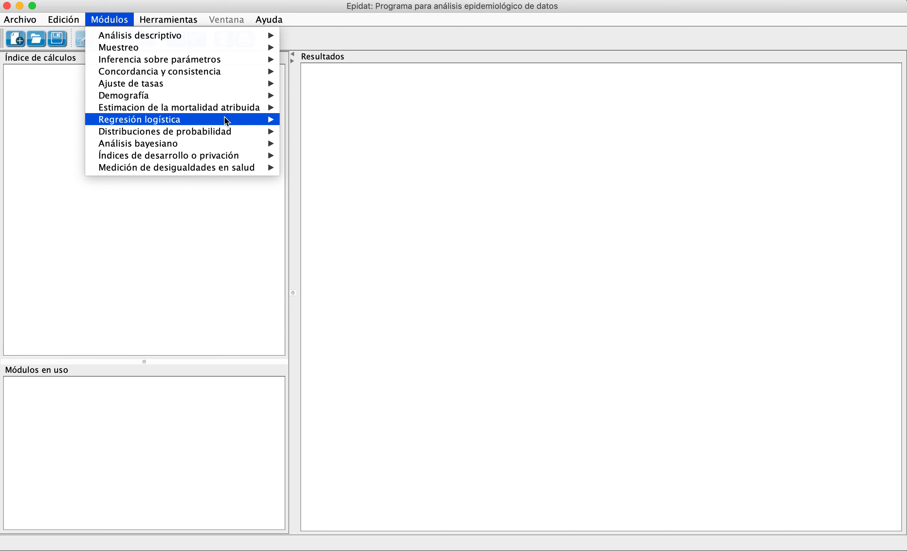
mouse_move(224, 98)
mouse_move(359, 99)
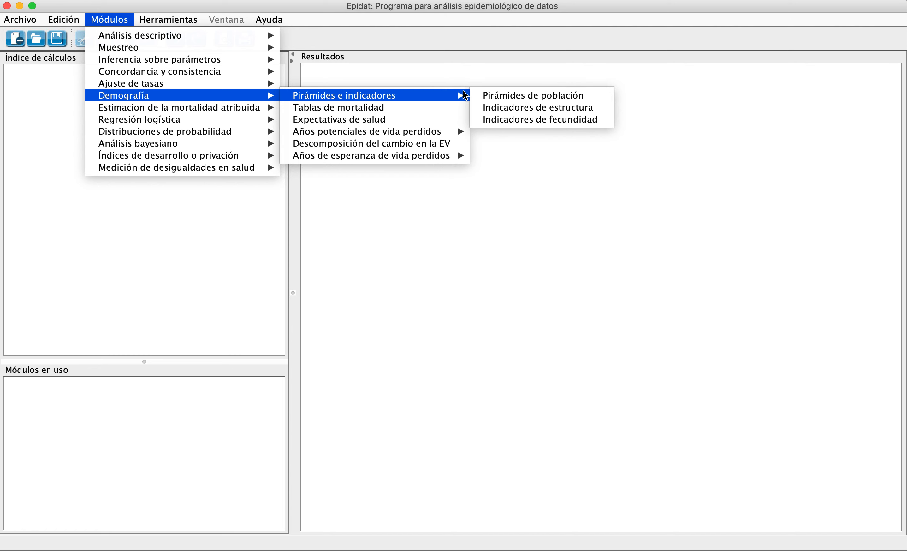
left_click(516, 97)
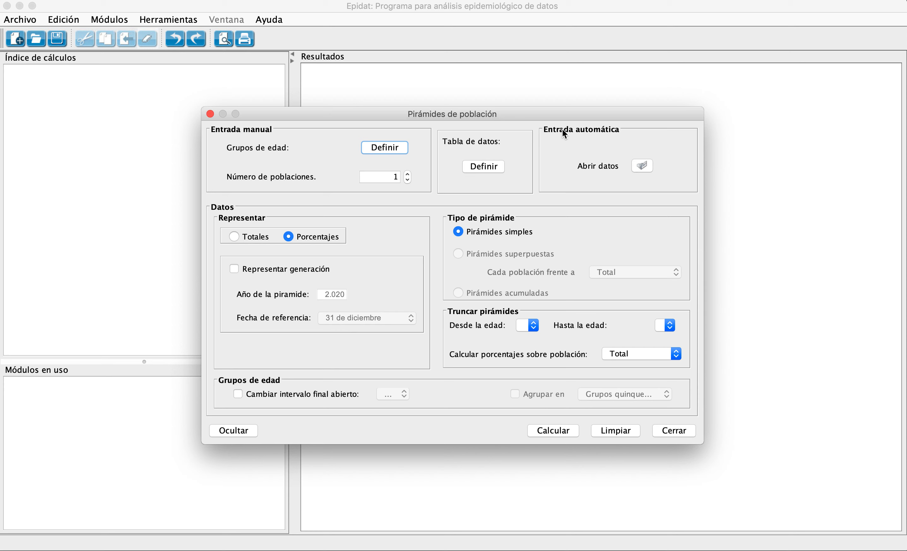
left_click(644, 167)
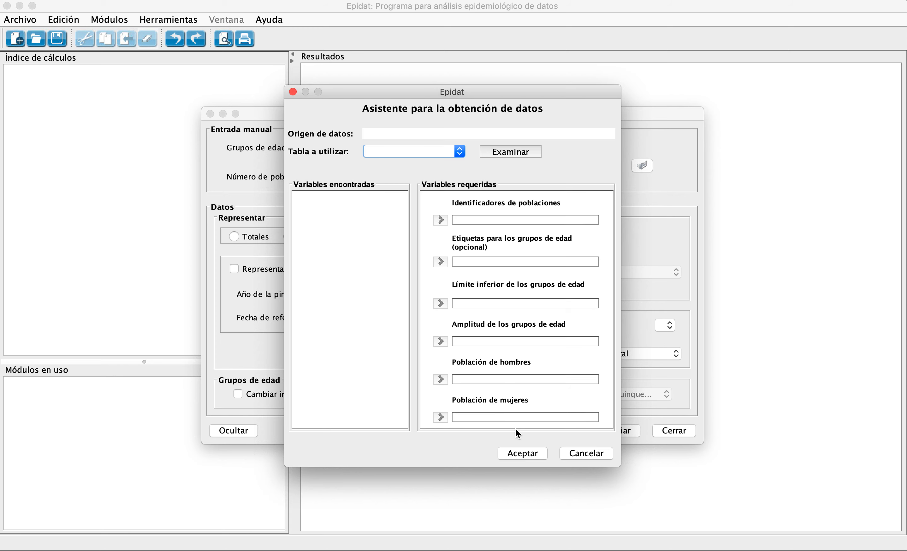
left_click(583, 453)
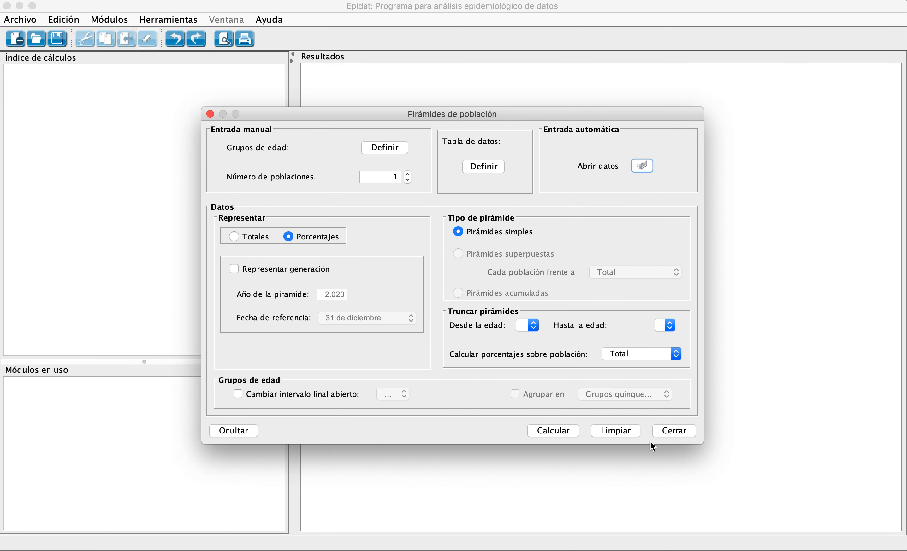
- Switch to the Piramides_Epidat workbook in Excel and examine the Salamanca sheet's Territorio, Edad, Hombres, Mujeres and Amplitud columns
key("super+Tab")
key("super+Tab")
key("super+Tab")
key("super+Tab")
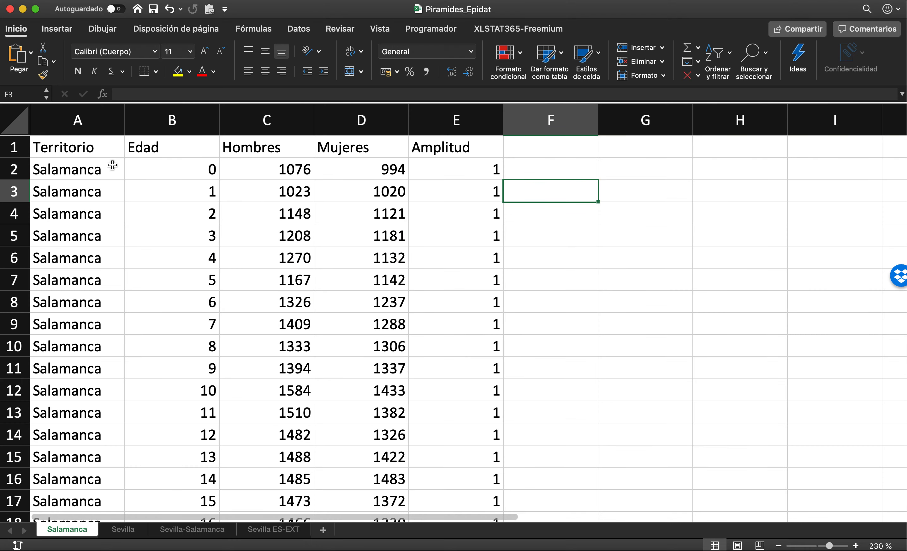
left_click_drag(94, 154, 483, 146)
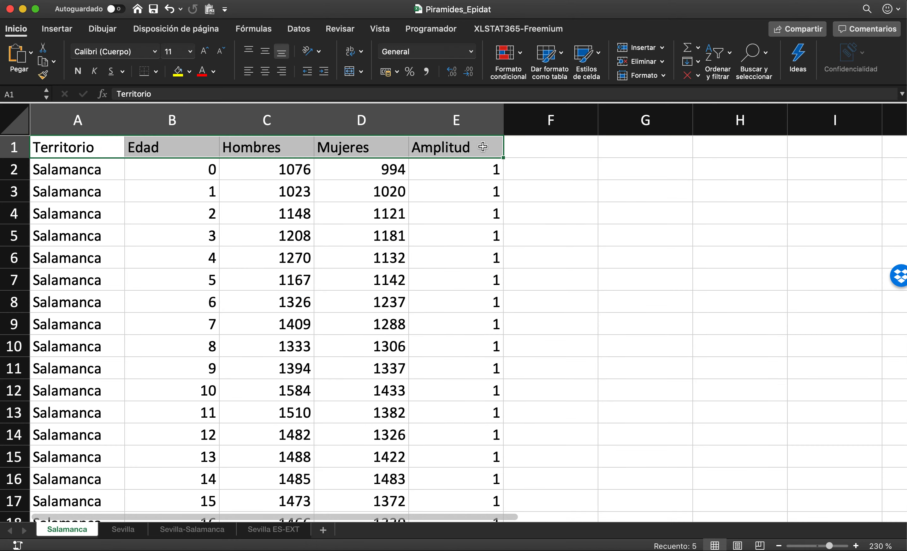
left_click(82, 154)
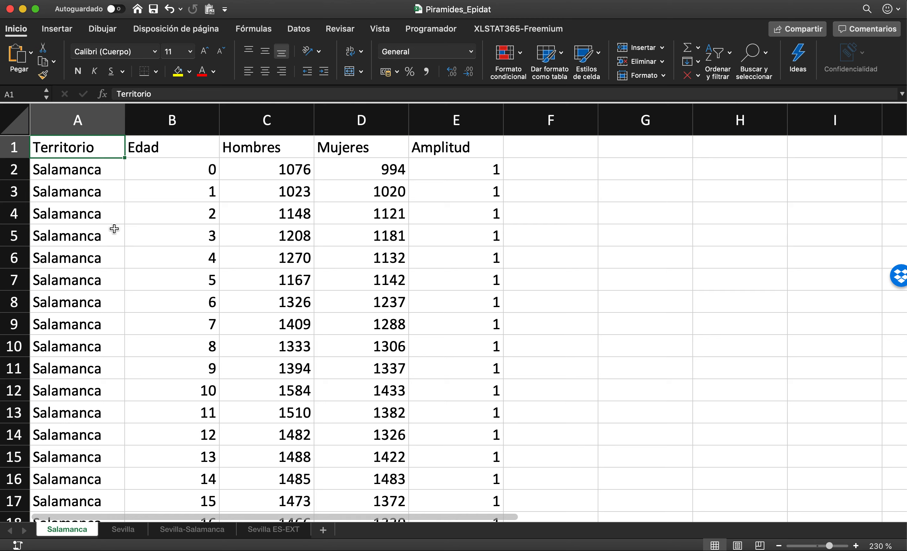
left_click(187, 150)
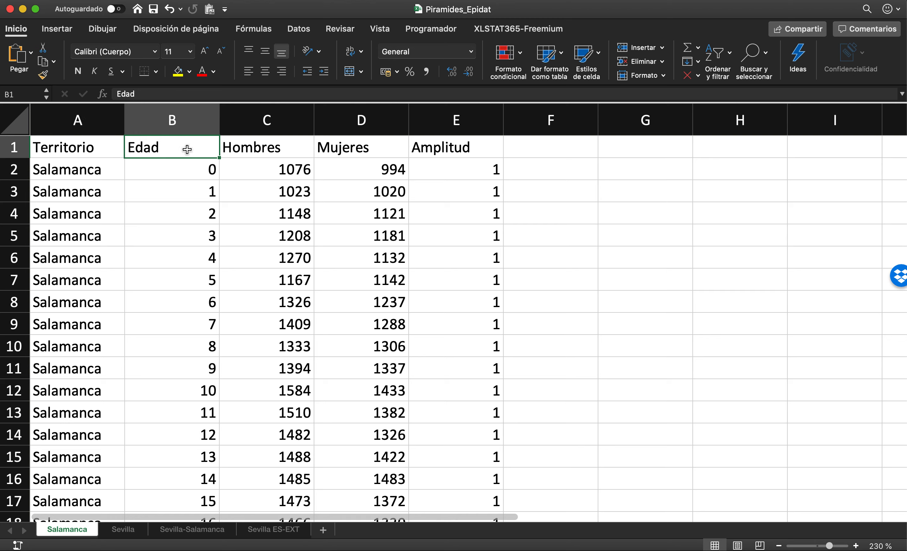
left_click(199, 182)
scroll(199, 183, "down", 9)
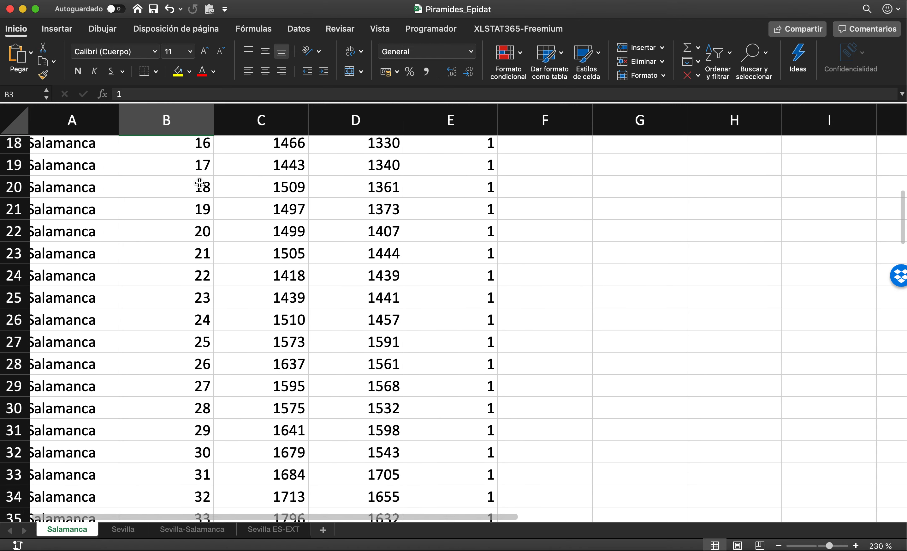
scroll(199, 182, "up", 10)
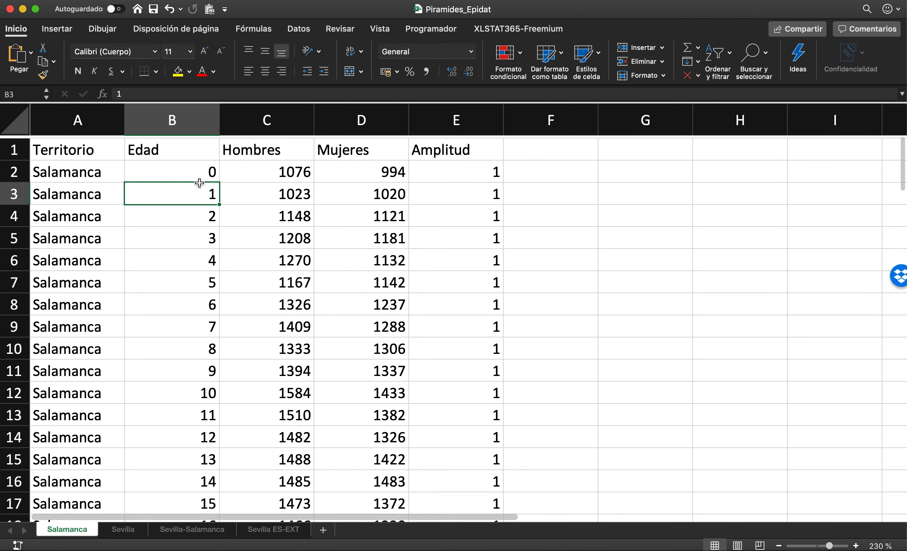
scroll(93, 167, "down", 10)
scroll(95, 167, "up", 10)
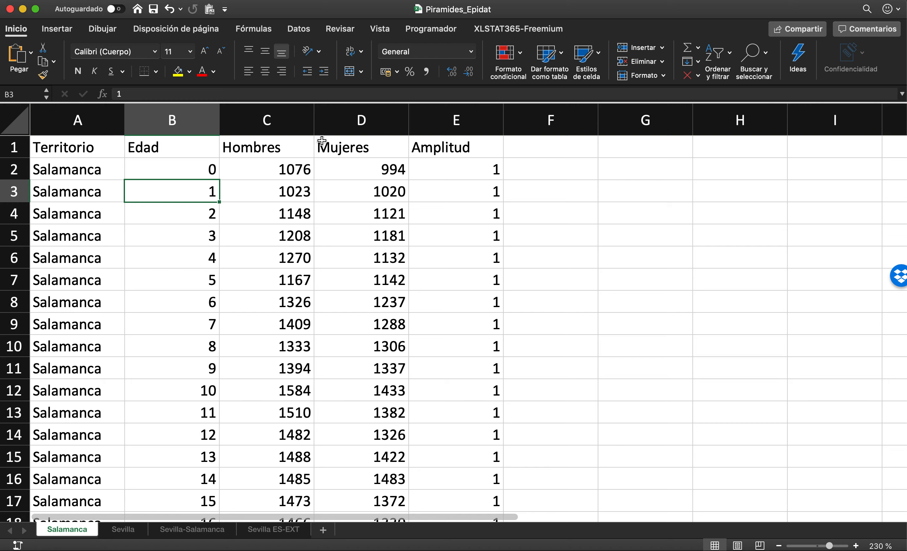
scroll(359, 159, "down", 10)
scroll(359, 158, "up", 10)
left_click_drag(107, 155, 450, 140)
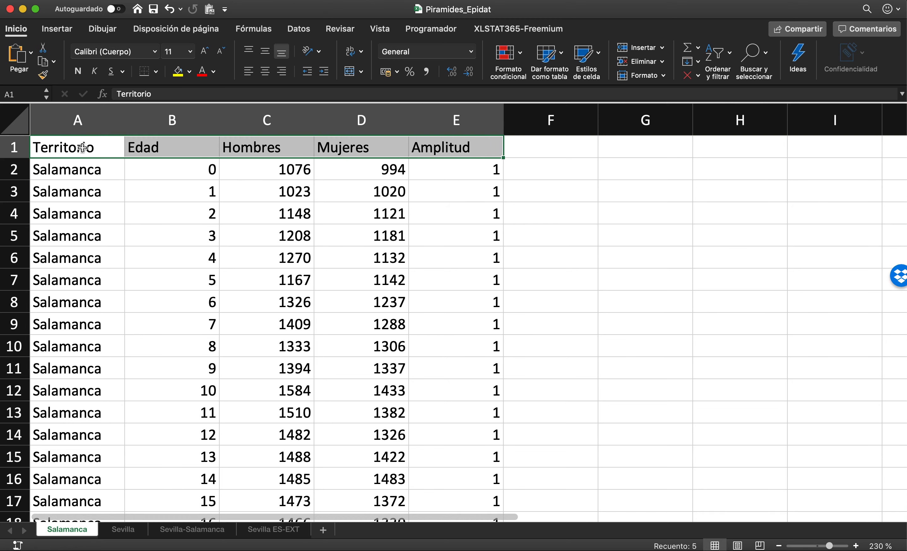
left_click_drag(82, 148, 473, 141)
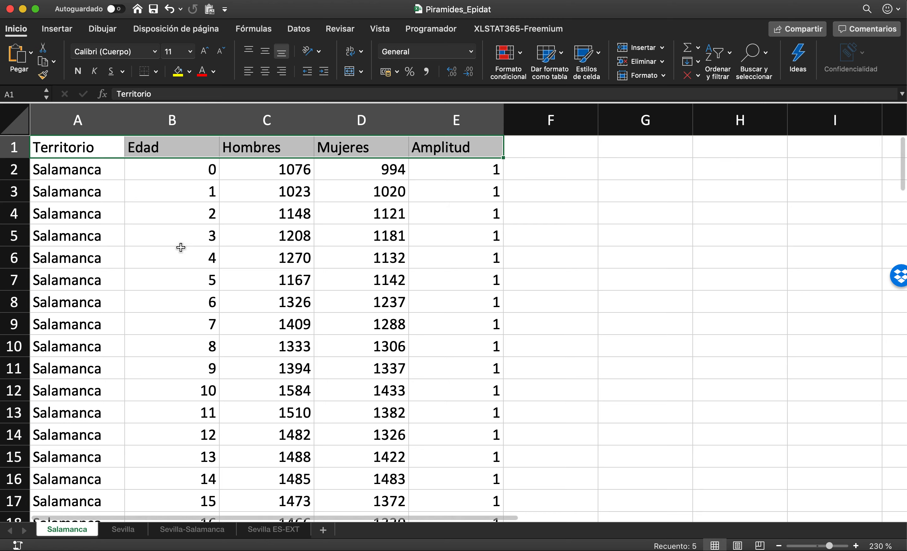
left_click(98, 149)
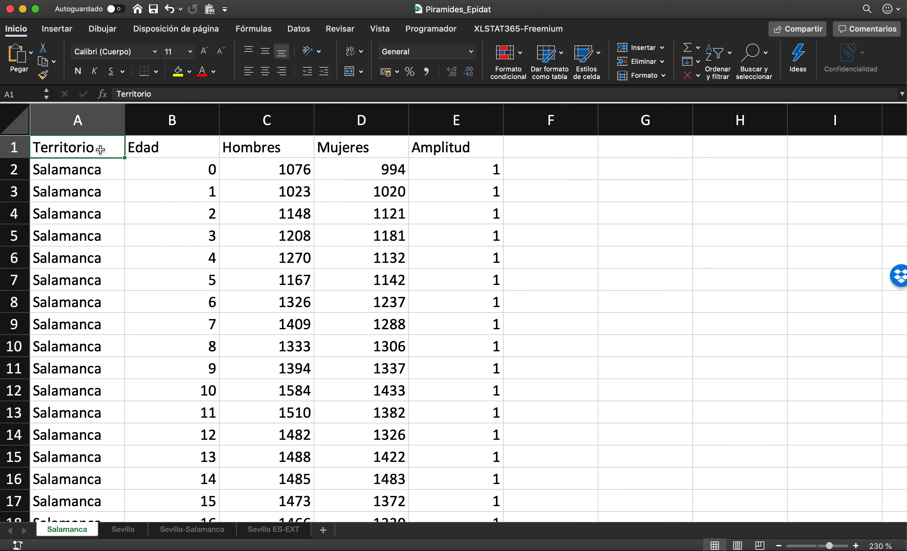
- Examine the final age rows at the end of the Salamanca sheet's data
scroll(176, 286, "down", 20)
scroll(176, 286, "down", 10)
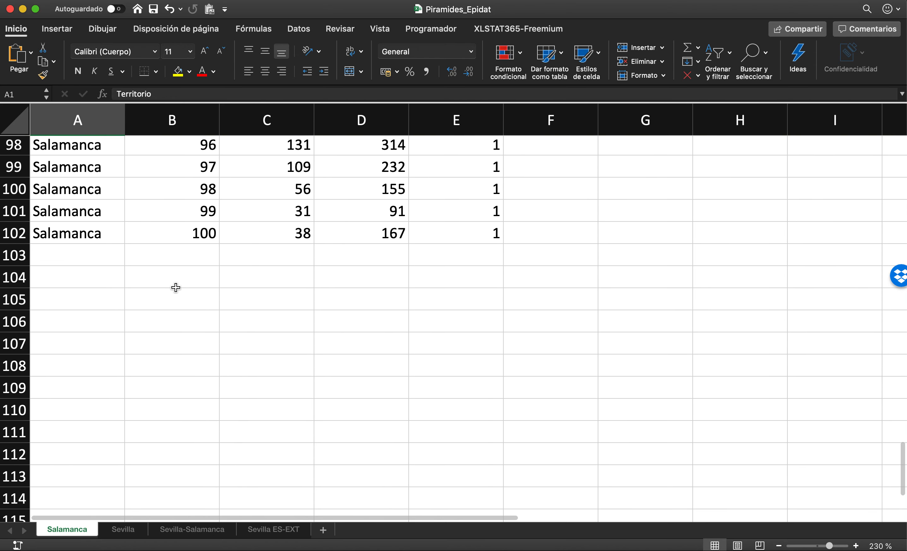
left_click(181, 257)
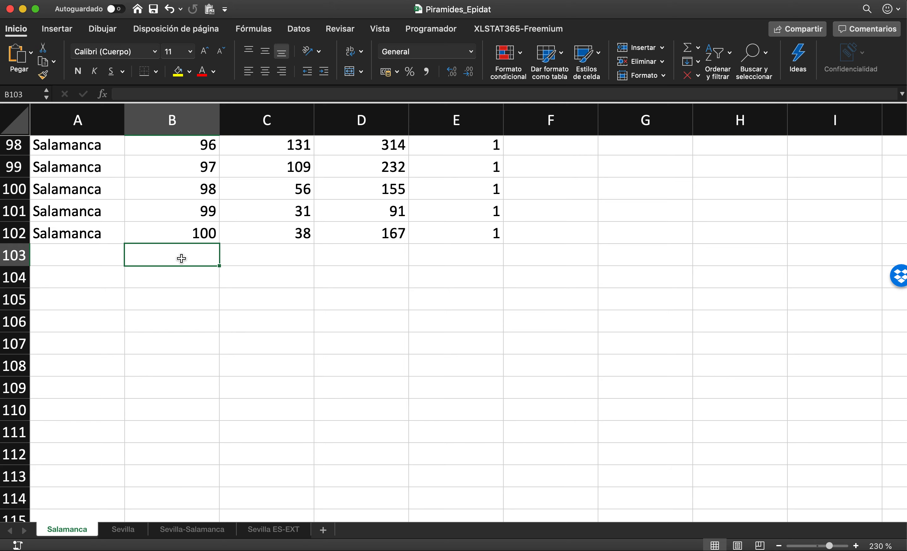
left_click(197, 232)
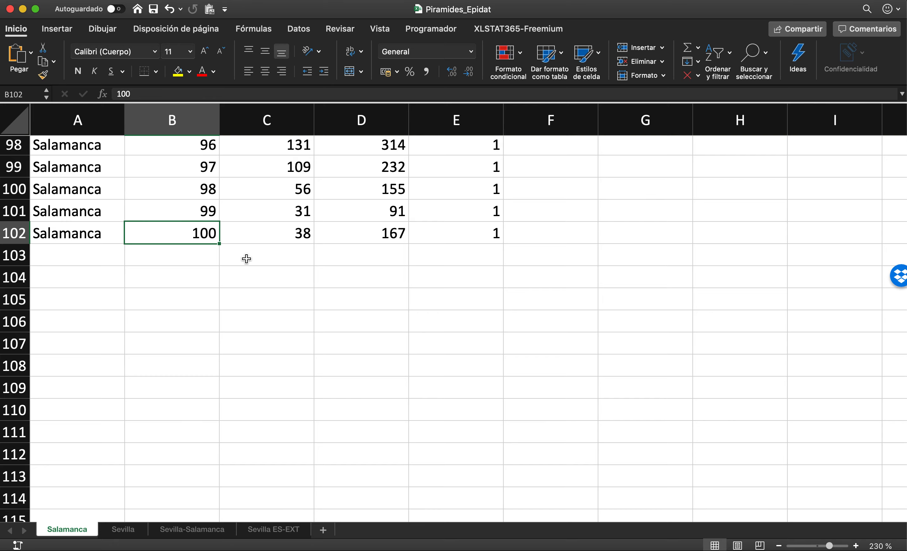
scroll(246, 258, "up", 1)
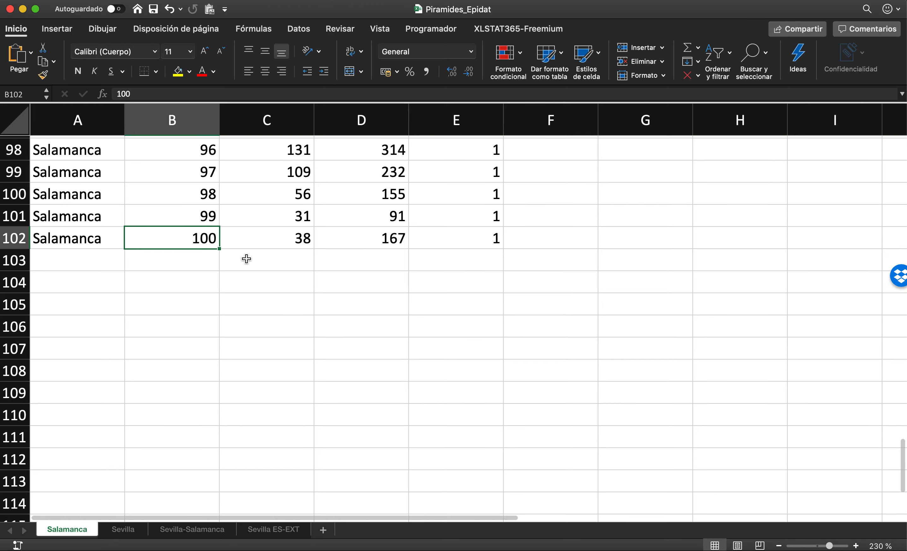
scroll(247, 258, "up", 20)
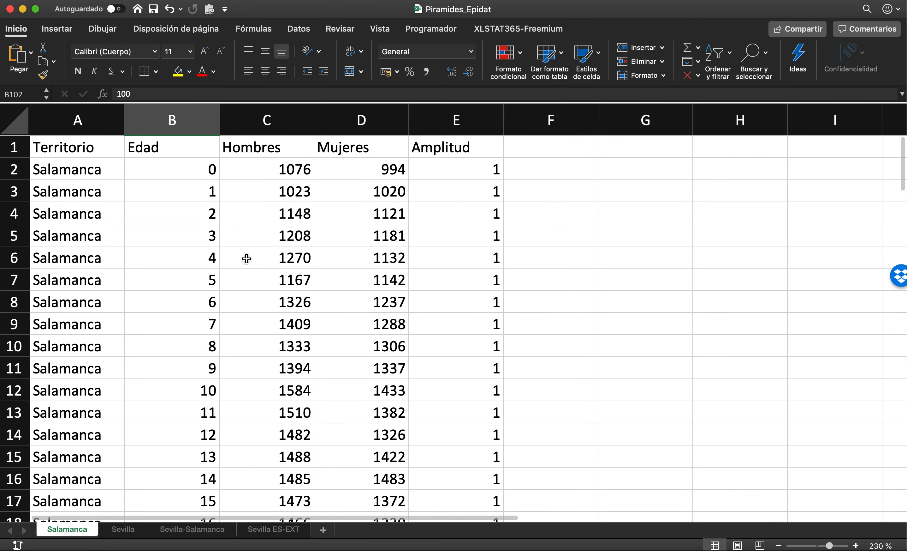
- Switch to Epidat and load the Salamanca table of Piramides_Epidat.xlsx from Dropbox/UPO/Asignaturas/Población/Datos into the data import assistant
key("super+Tab")
key("super+Tab")
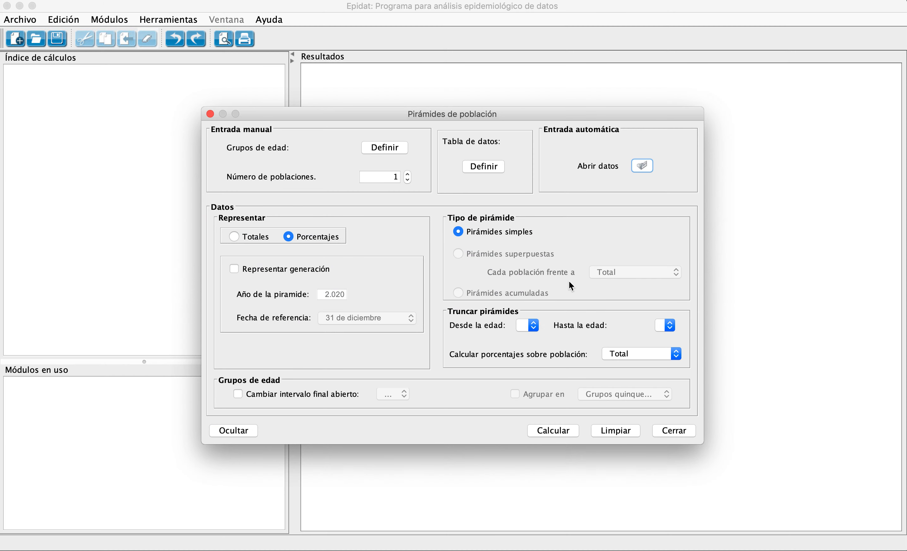
left_click(640, 166)
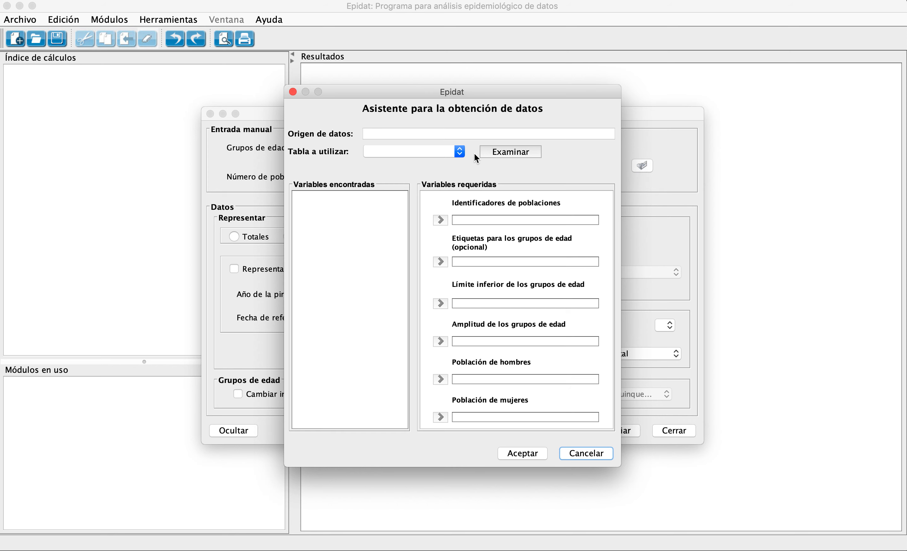
left_click(505, 151)
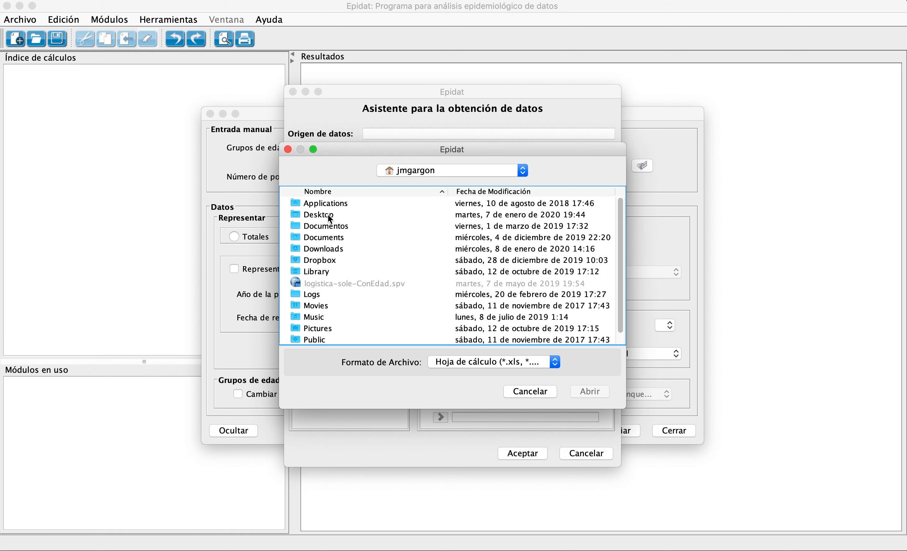
double_click(319, 259)
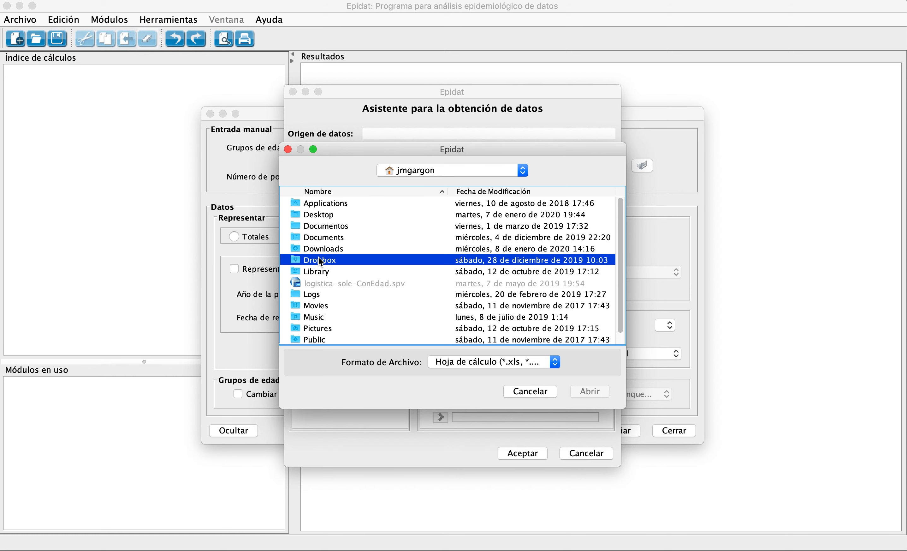
scroll(343, 304, "down", 15)
double_click(320, 337)
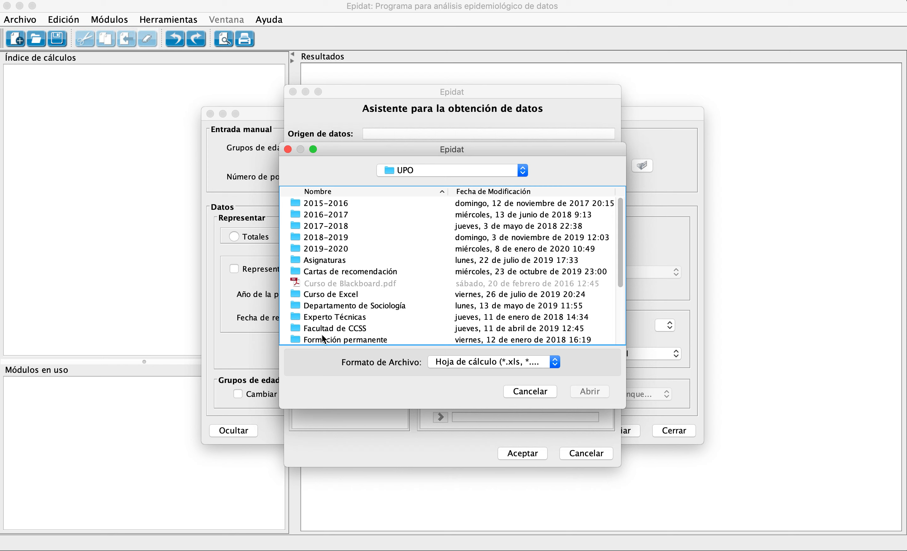
double_click(334, 258)
double_click(327, 257)
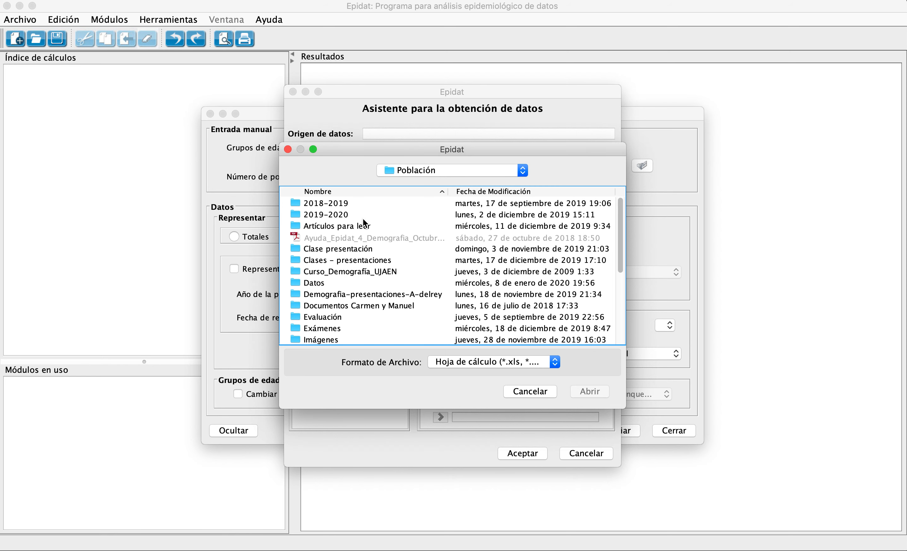
double_click(322, 282)
left_click(361, 282)
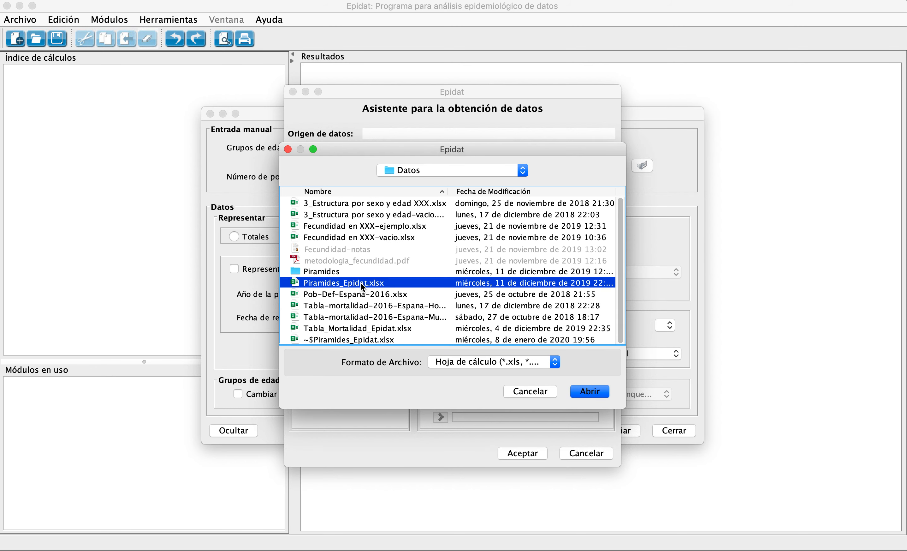
left_click(600, 395)
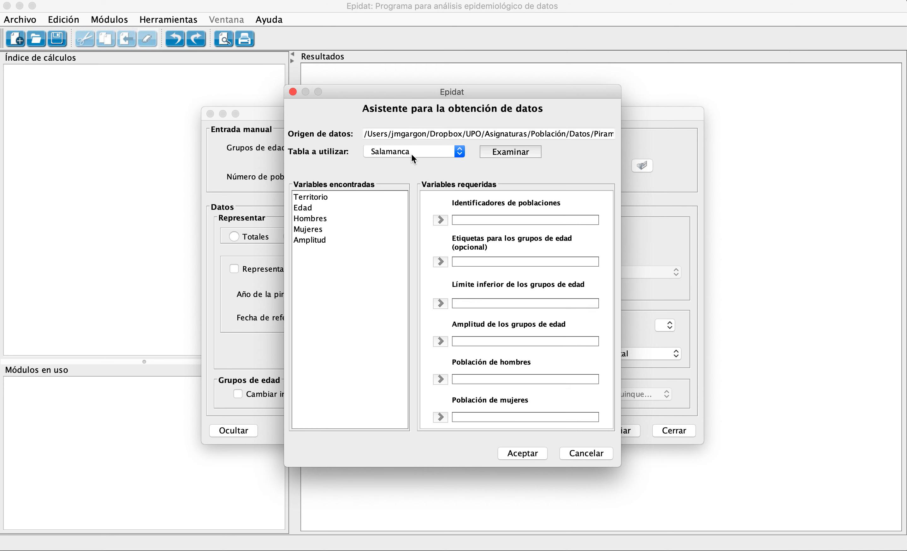
left_click(457, 154)
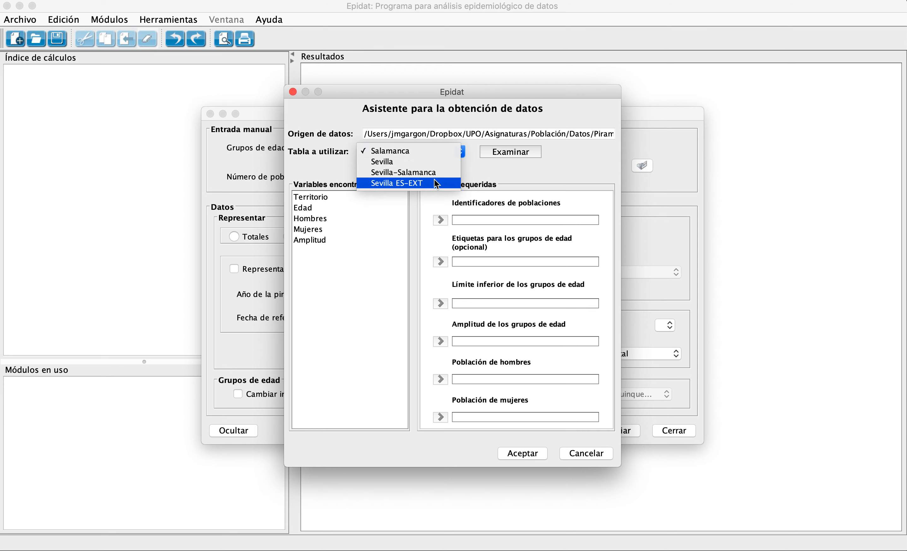
left_click(413, 155)
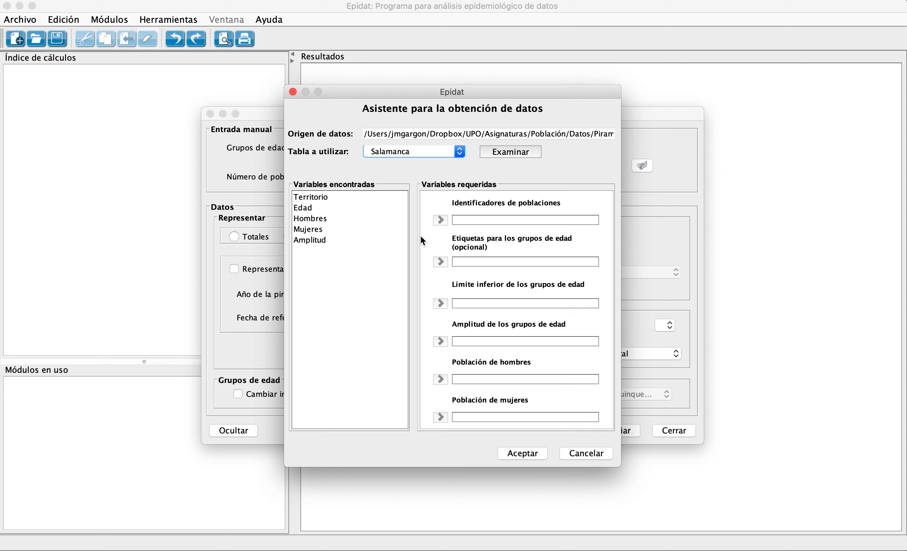
- Assign Territorio to Identificadores de poblaciones and Edad to Límite inferior de los grupos de edad
left_click(339, 200)
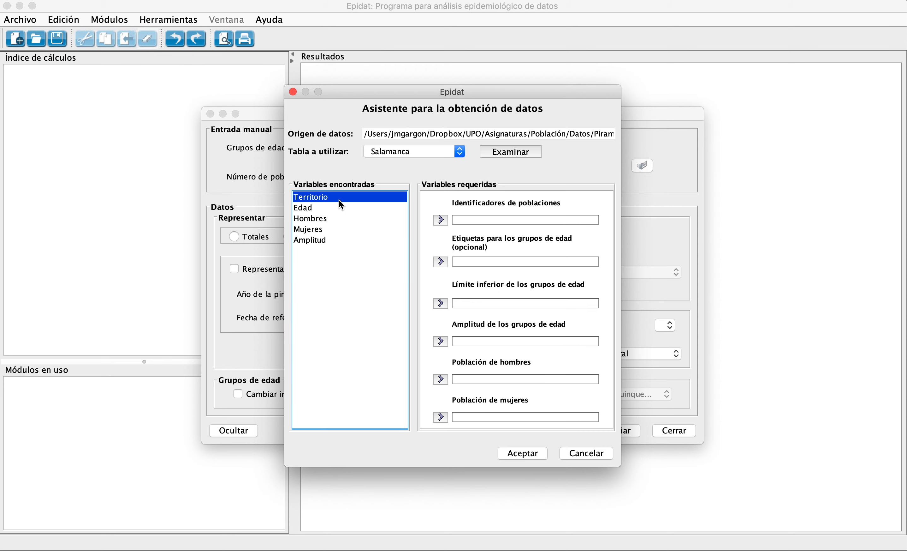
left_click(440, 220)
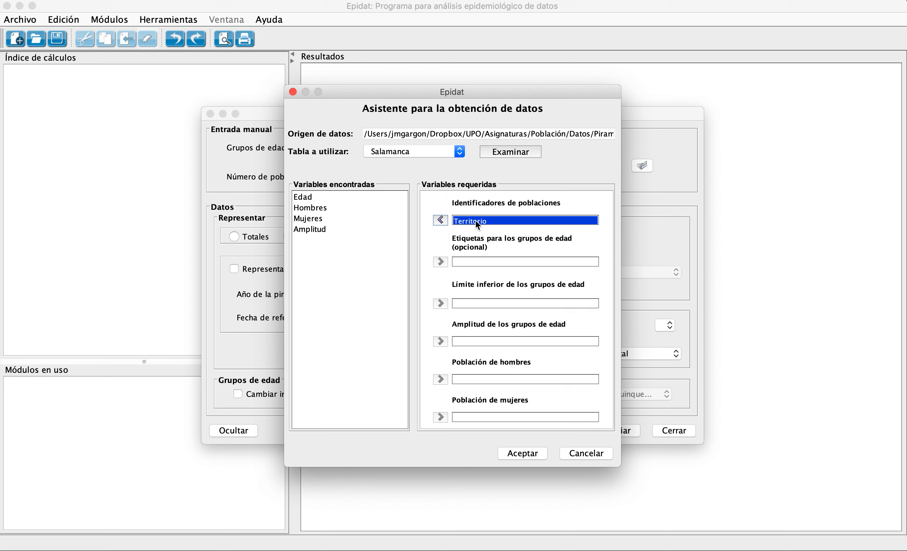
left_click(371, 196)
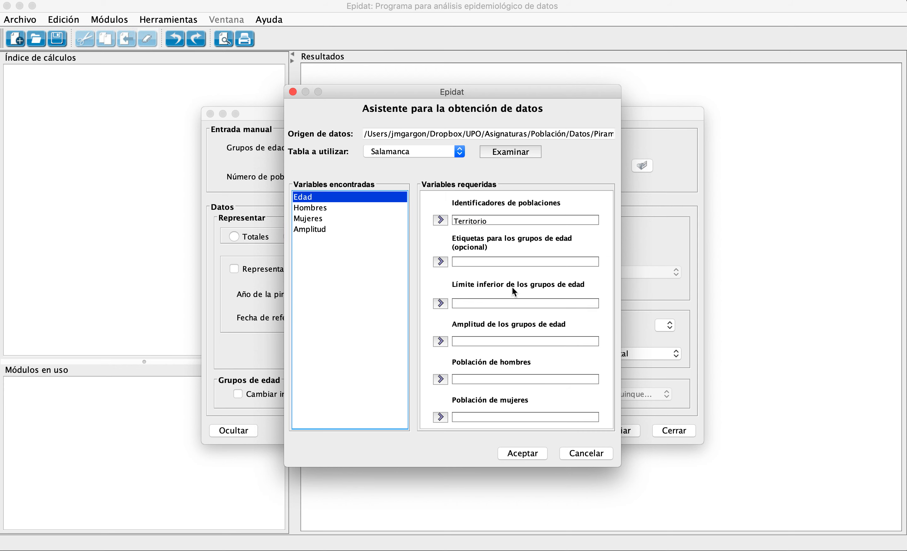
left_click(441, 304)
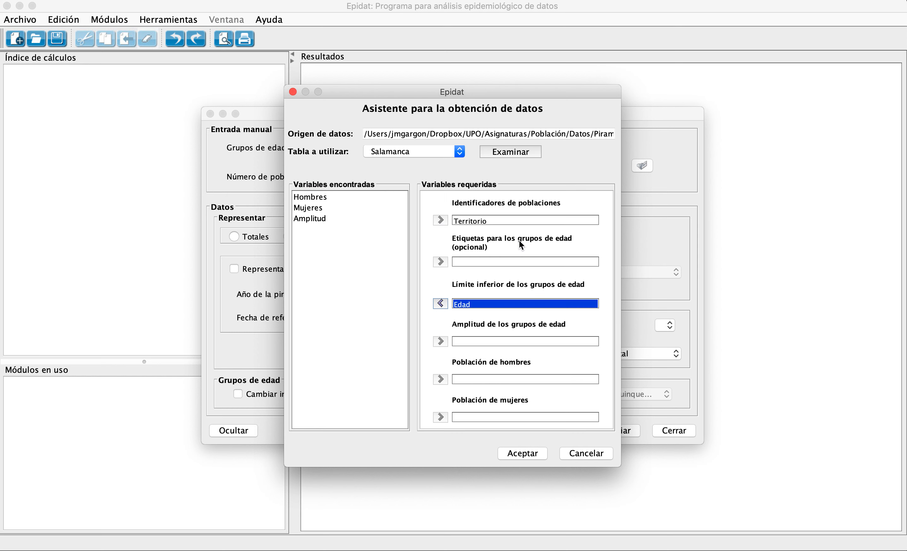
- Assign Hombres to Población de hombres, Mujeres to Población de mujeres and Amplitud to Amplitud de los grupos de edad, and accept the import
left_click(330, 197)
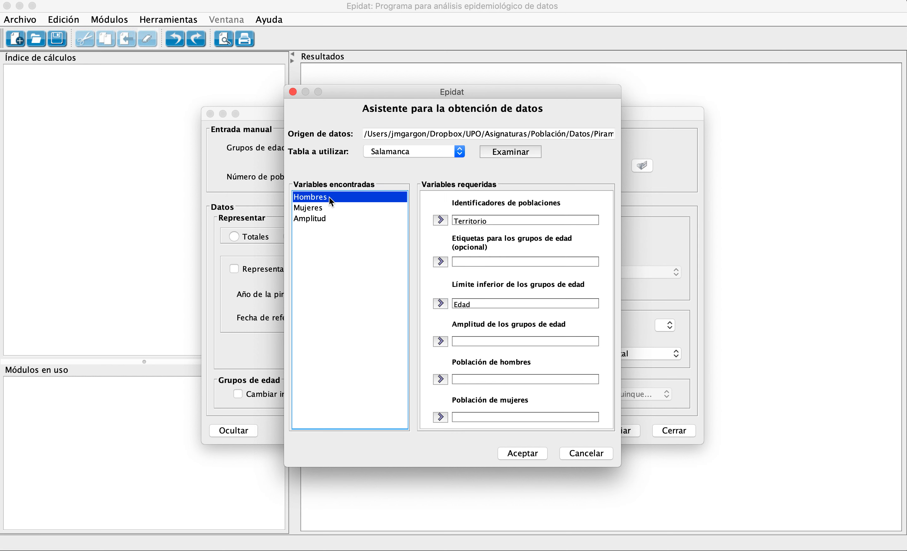
left_click(441, 378)
left_click(329, 198)
left_click(441, 417)
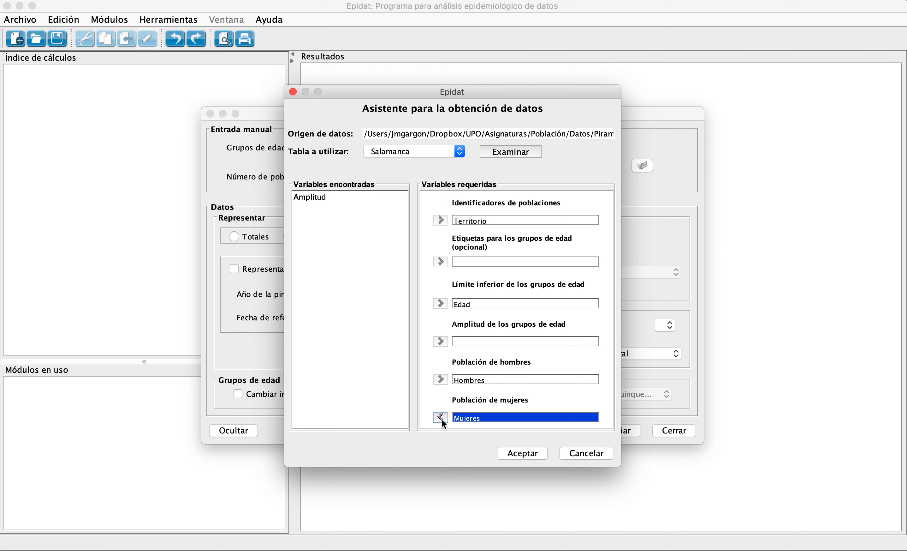
left_click(349, 200)
left_click(441, 340)
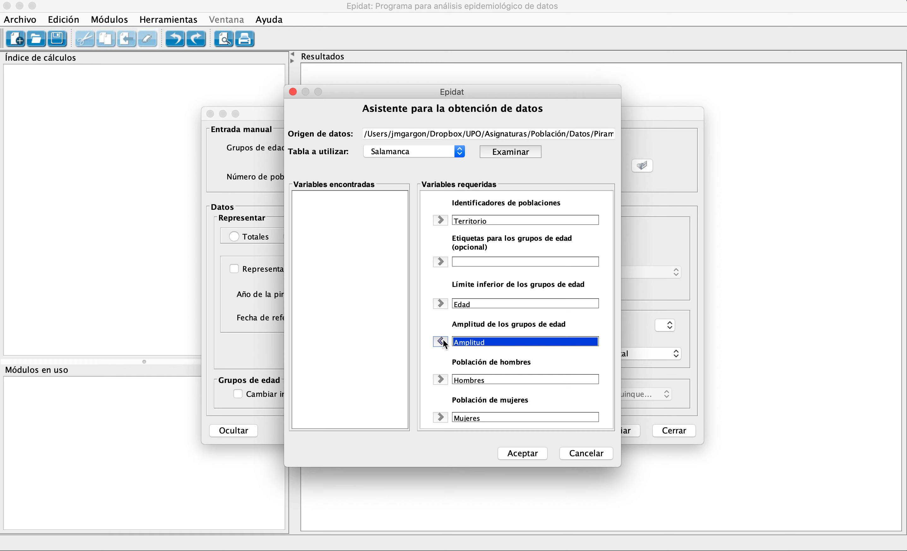
left_click(522, 452)
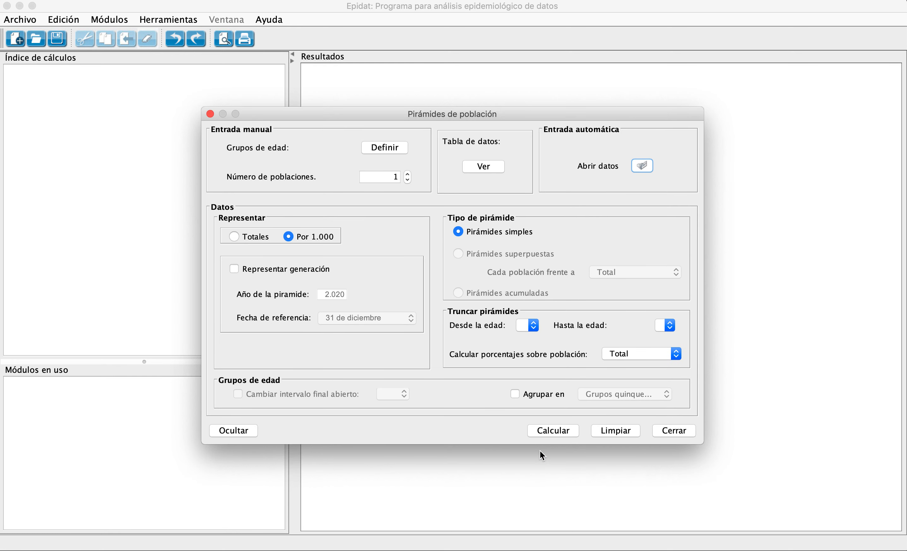
- Review the imported Salamanca data table from age 0 through the last age group
left_click(485, 171)
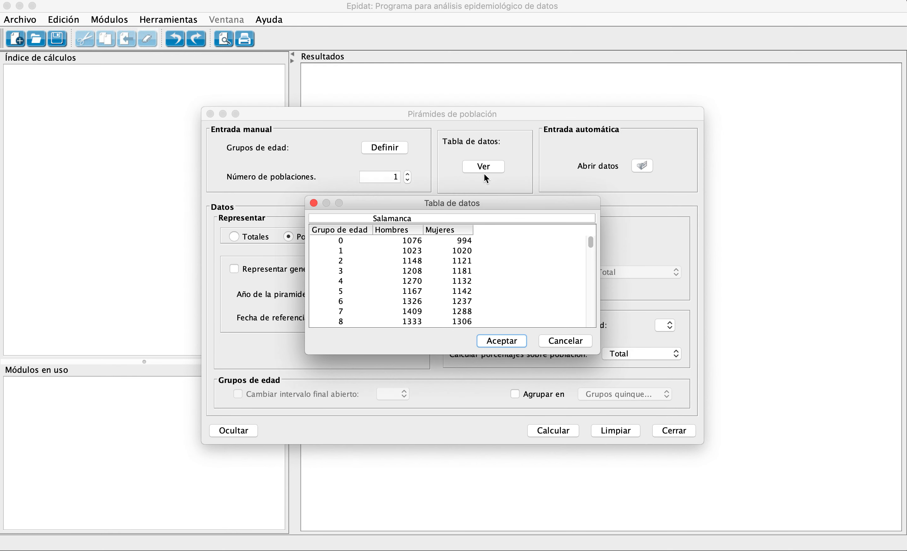
scroll(456, 267, "down", 20)
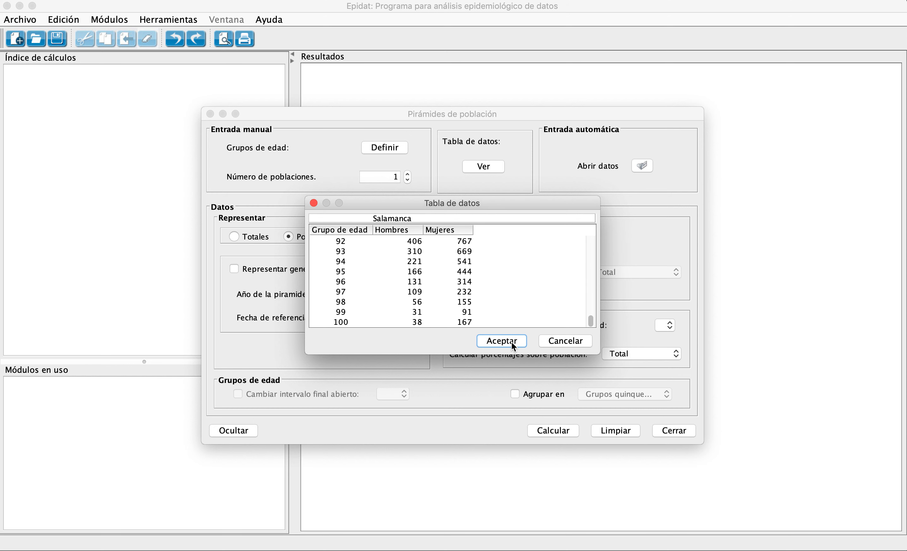
left_click(561, 340)
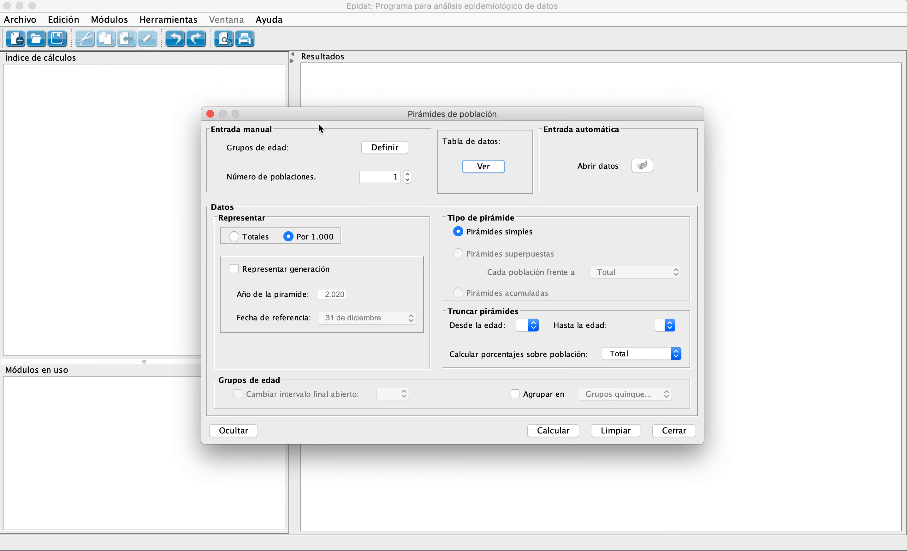
- Define the age groups as Edades simples with 100 as the lower limit of the open final interval
left_click(392, 147)
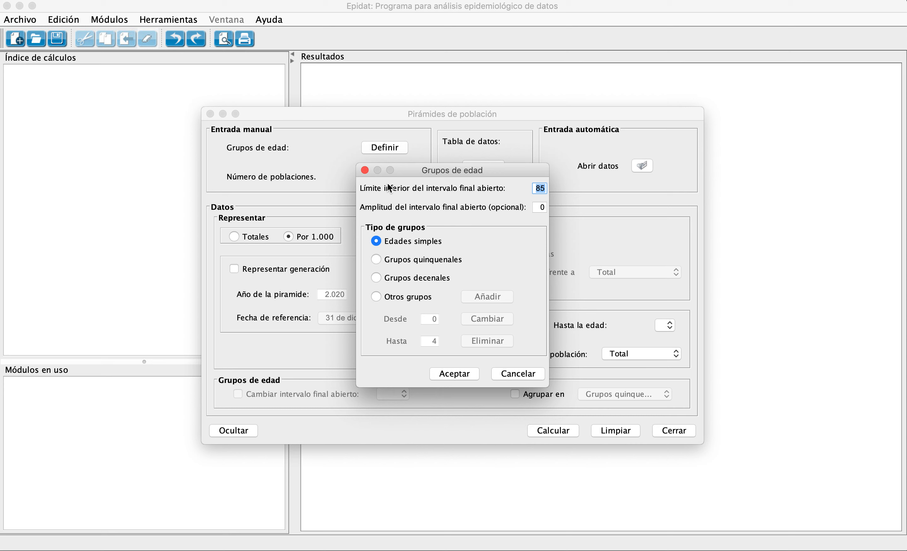
type("100")
left_click(463, 373)
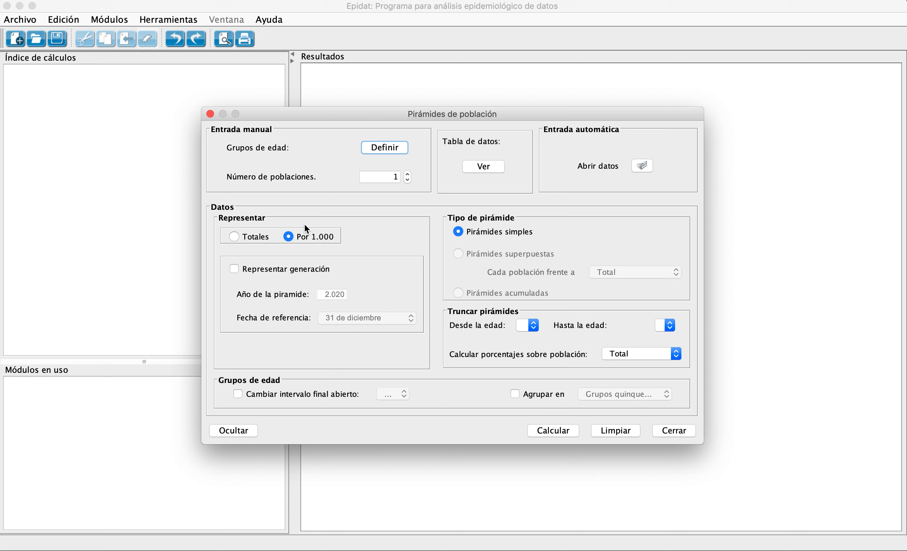
- Enable Representar generación with pyramid year 2018 and reference date 1 de enero
left_click(295, 272)
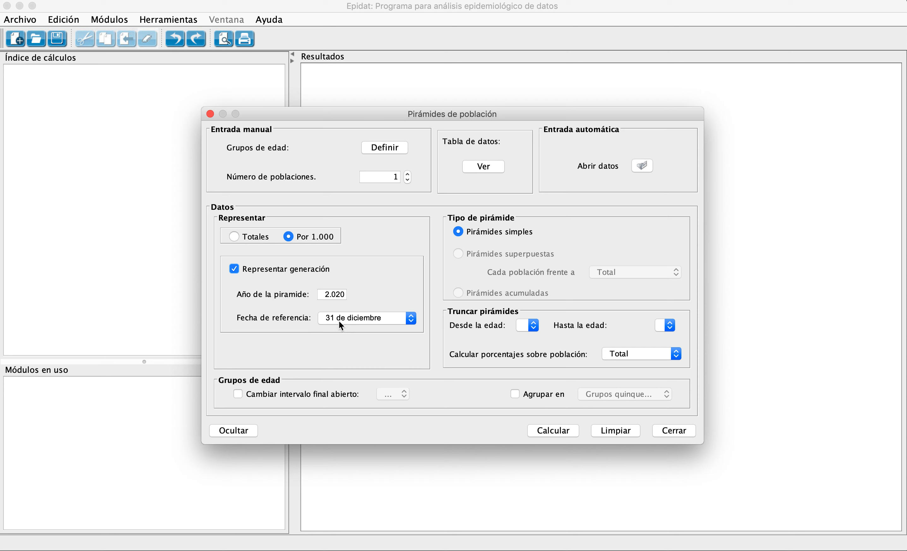
left_click(325, 294)
key("BackSpace")
key("BackSpace")
type("1")
key("BackSpace")
key("BackSpace")
key("BackSpace")
type("018")
left_click(351, 321)
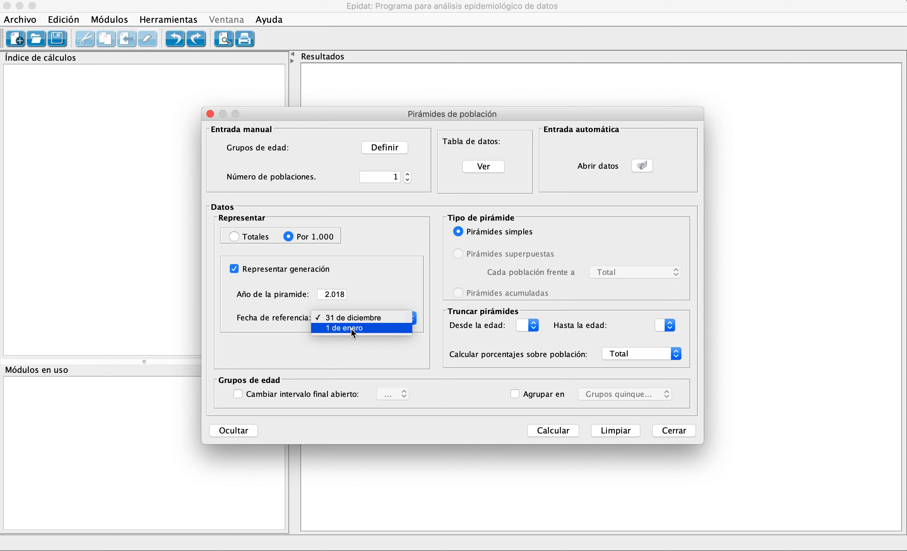
left_click(352, 328)
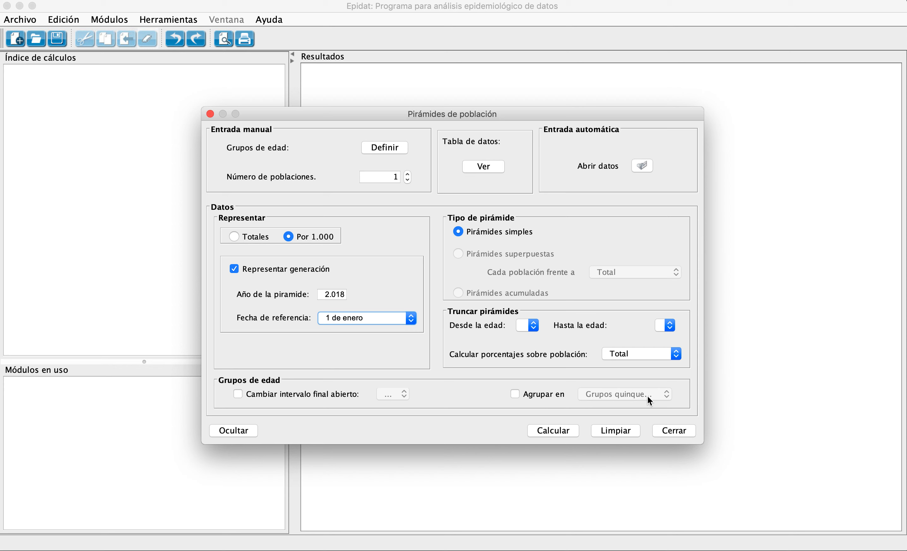
- Calculate the population pyramid and set the chart title to "Salamanca 2018"
left_click(545, 428)
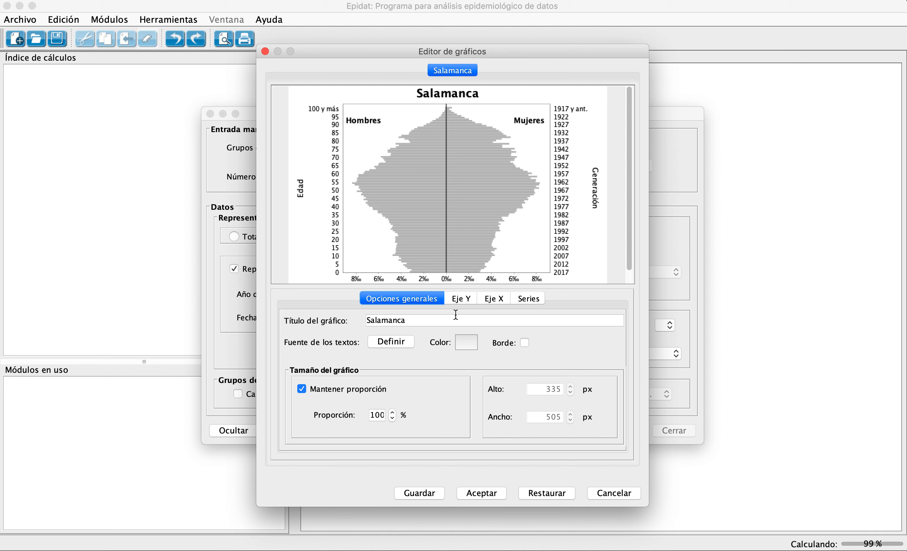
left_click(448, 320)
left_click(450, 321)
type("2018")
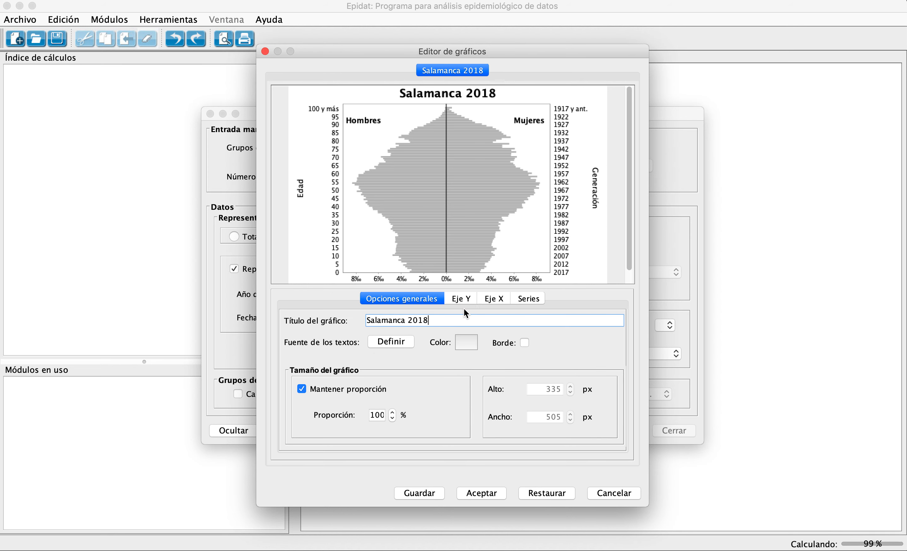
- Set the Y axis title to "Porcentaje por 1000 personas", leaving its division lines off
left_click(464, 298)
scroll(502, 244, "down", 3)
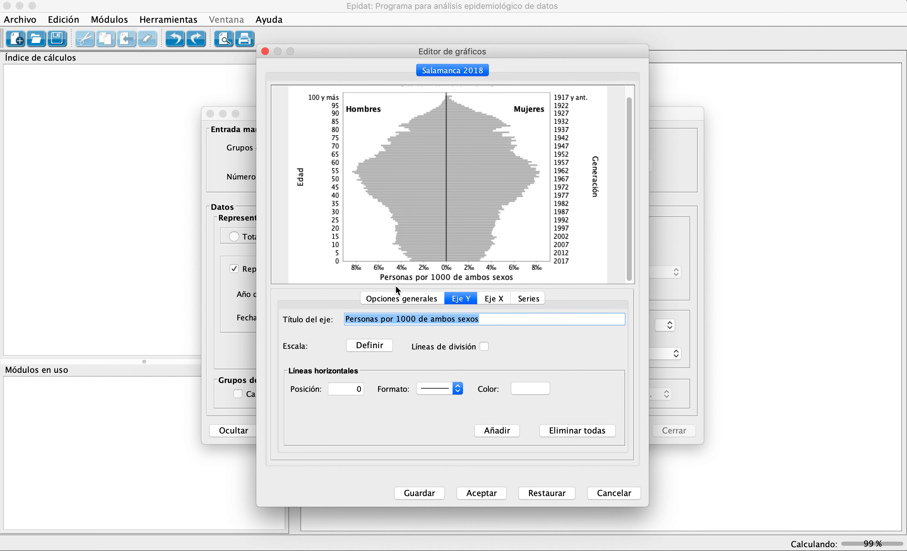
left_click(506, 319)
key("super+a")
type("Po lac")
key("BackSpace")
key("BackSpace")
key("BackSpace")
key("BackSpace")
type("b")
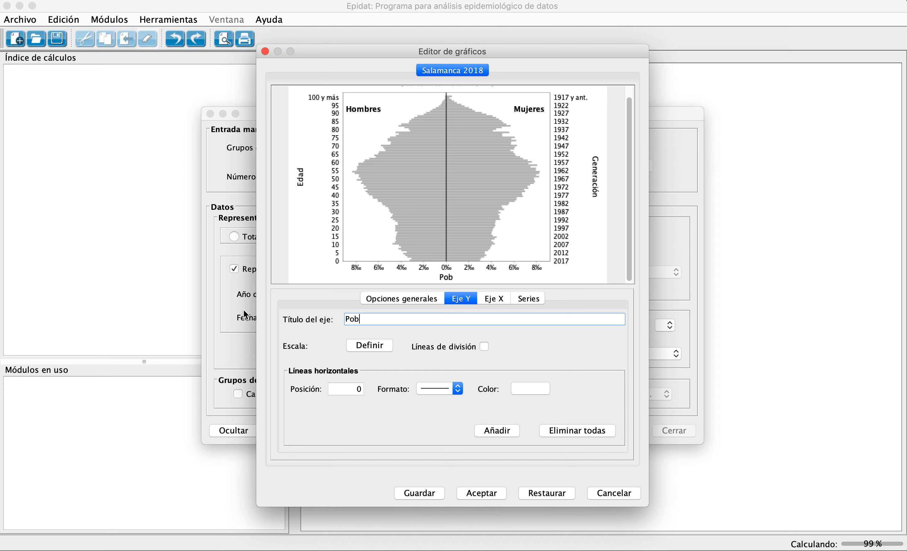
type("lación por")
key("BackSpace")
key("BackSpace")
type("or")
key("Left")
key("alt+shift+Left")
type("Porcentaje por 1000")
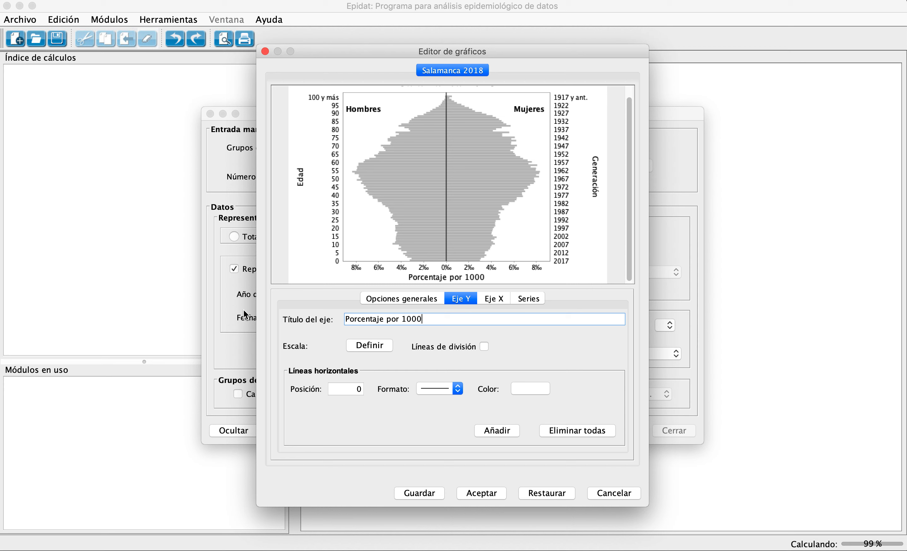
type(" personas")
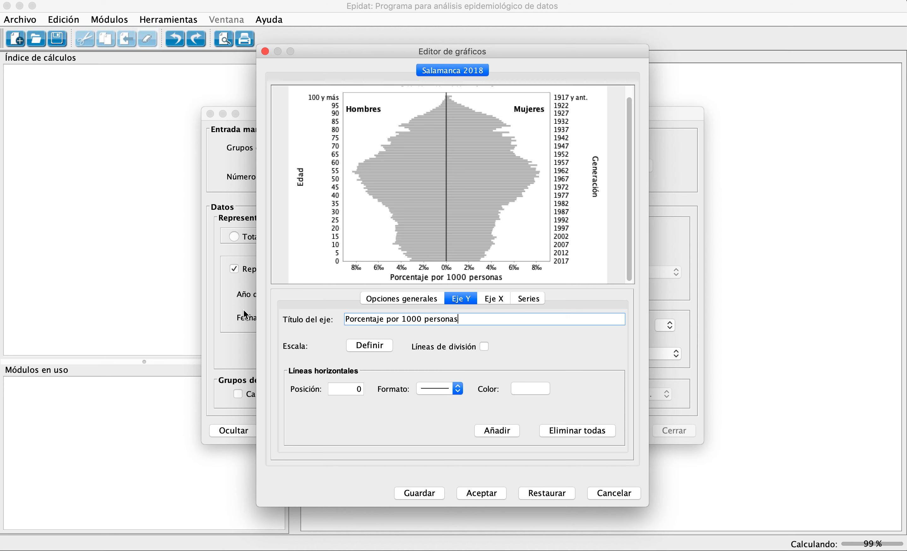
left_click(484, 346)
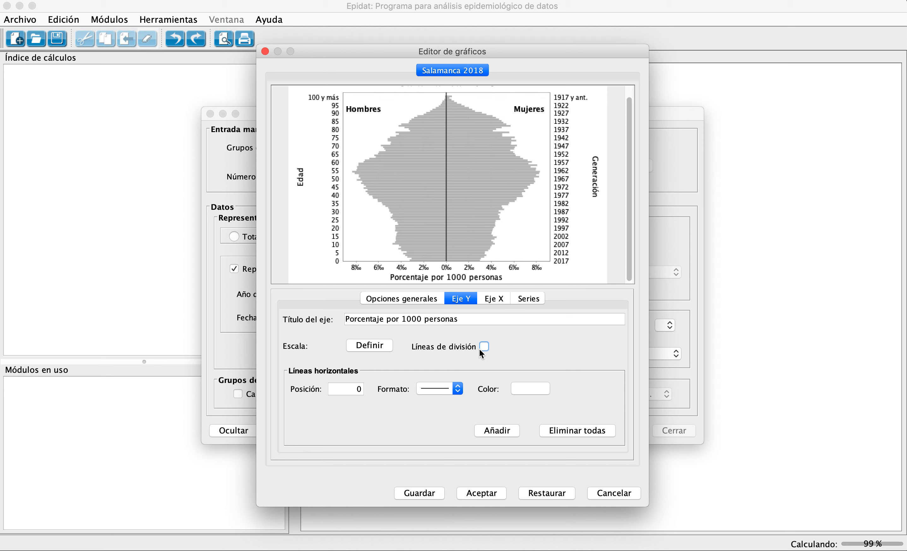
- Try showing the X axis labels every 10 and every 12 entries, and return the interval to 5
left_click(496, 299)
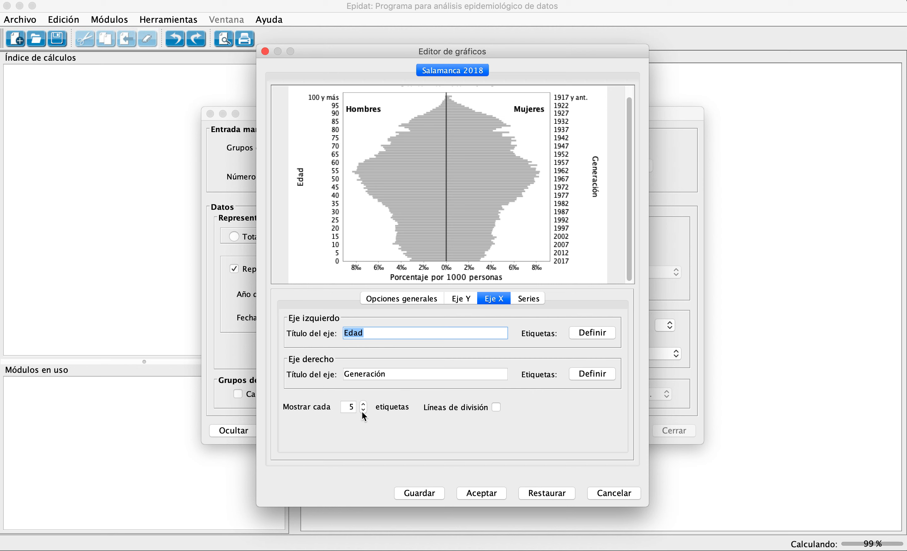
left_click(364, 403)
left_click(365, 402)
left_click(364, 402)
left_click(365, 402)
left_click(364, 403)
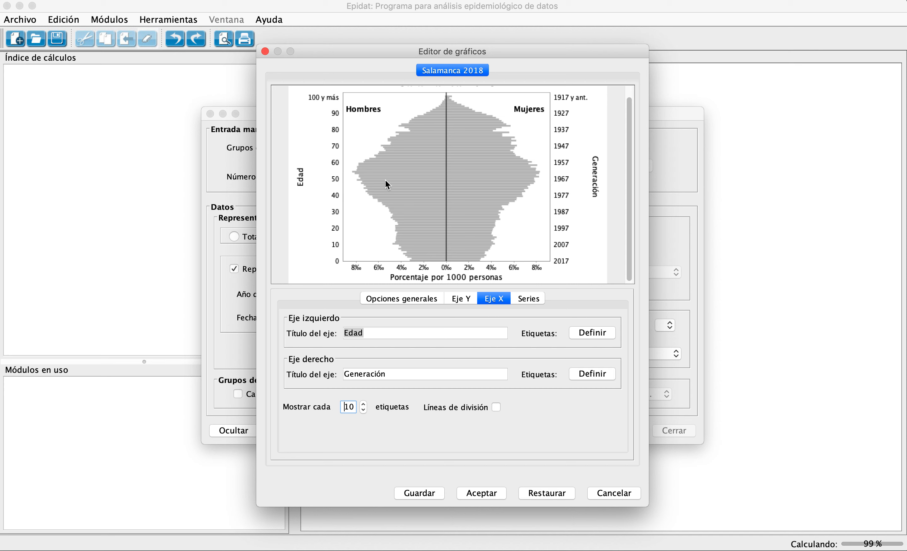
left_click(363, 410)
left_click(363, 410)
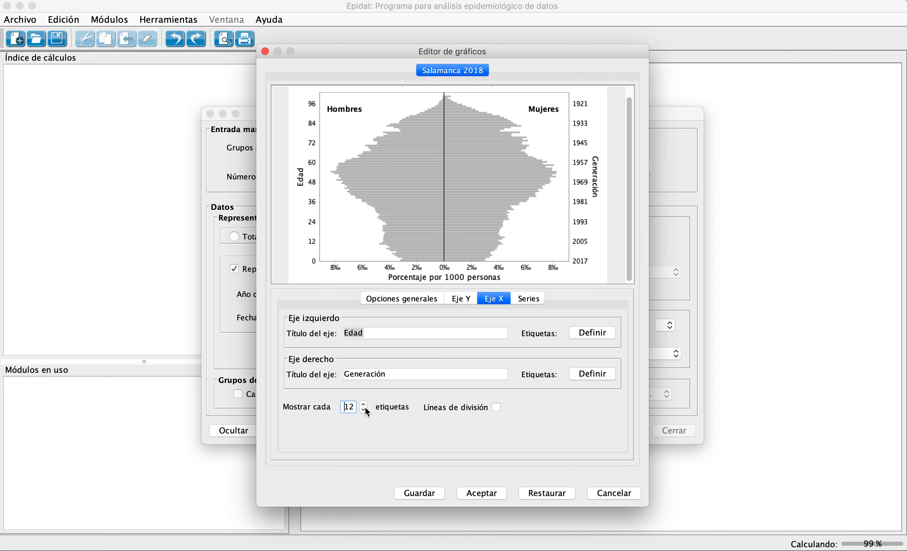
left_click(363, 410)
left_click(363, 409)
left_click(363, 409)
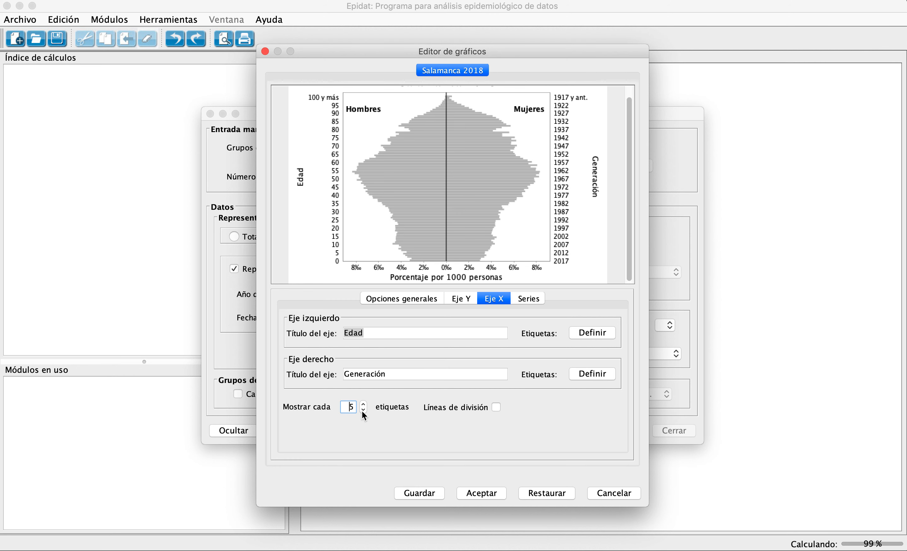
left_click(496, 407)
- Change the pyramid's series colour to white
left_click(528, 298)
left_click(399, 341)
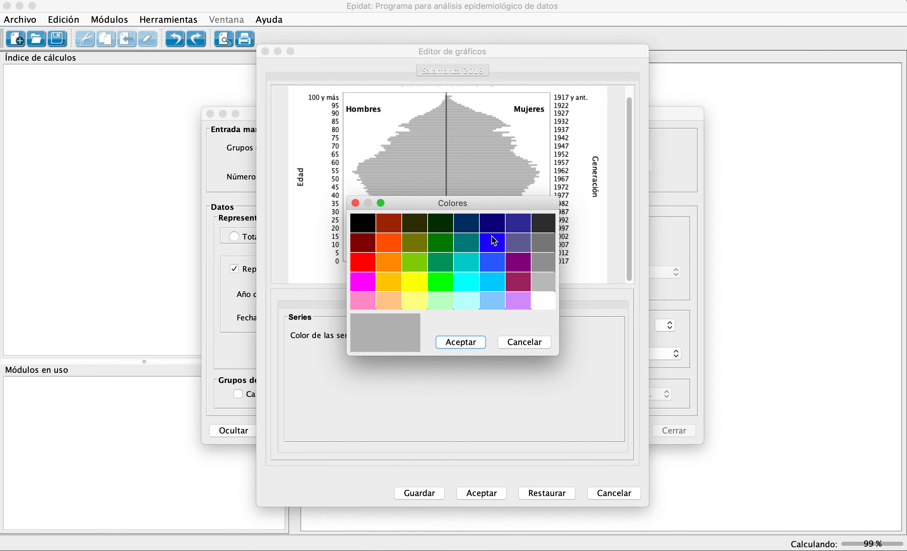
left_click(544, 301)
left_click(463, 342)
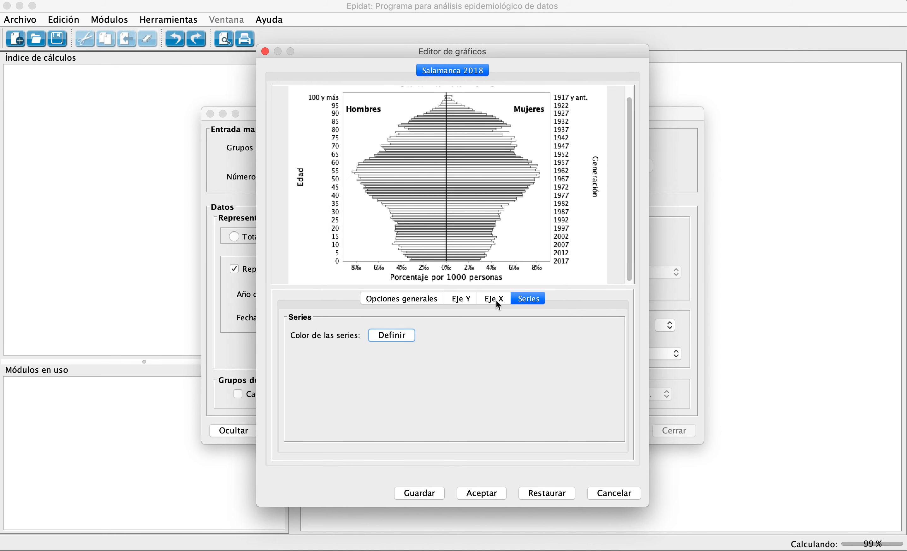
- Try dark red as the pyramid's series colour and return it to white
left_click(393, 336)
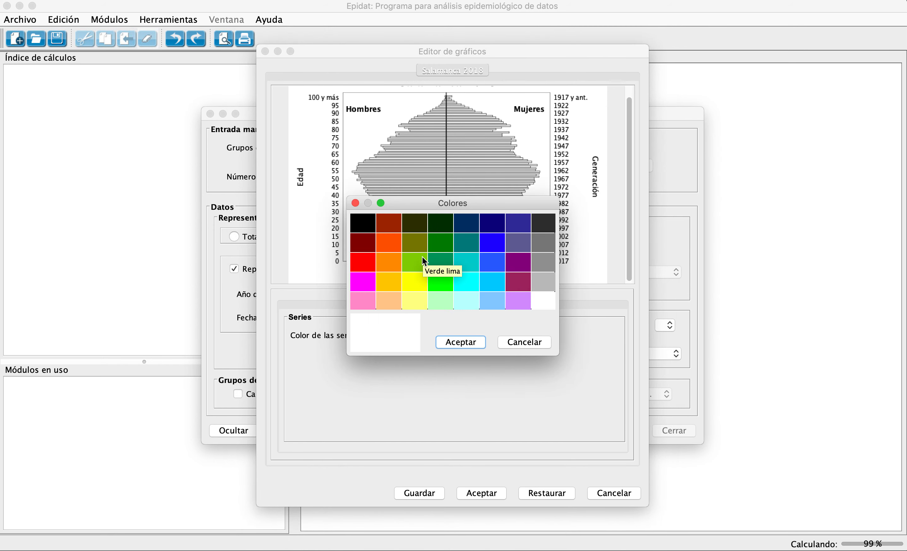
left_click(371, 250)
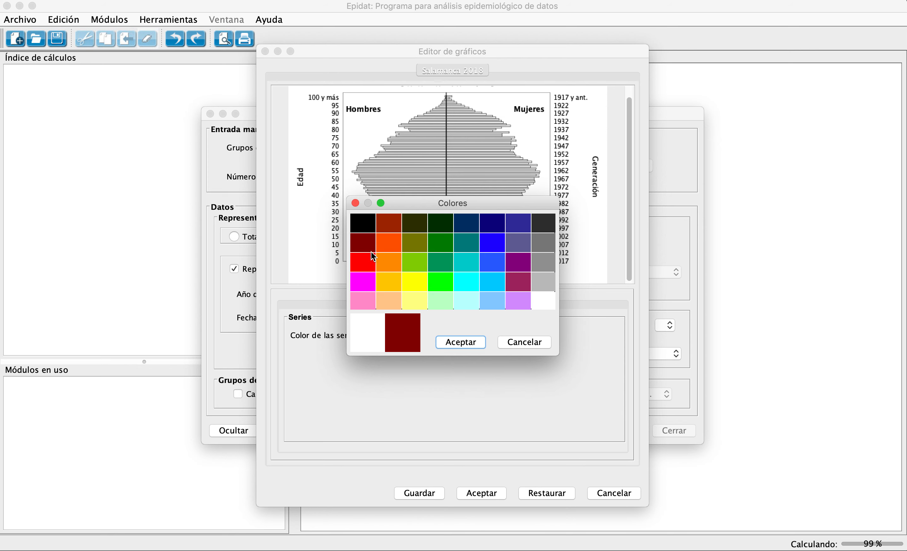
left_click(472, 342)
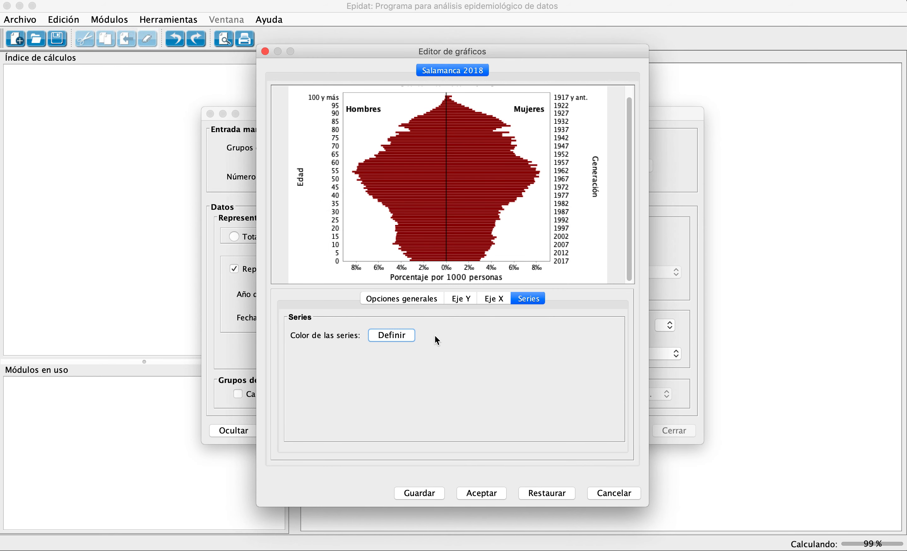
left_click(397, 337)
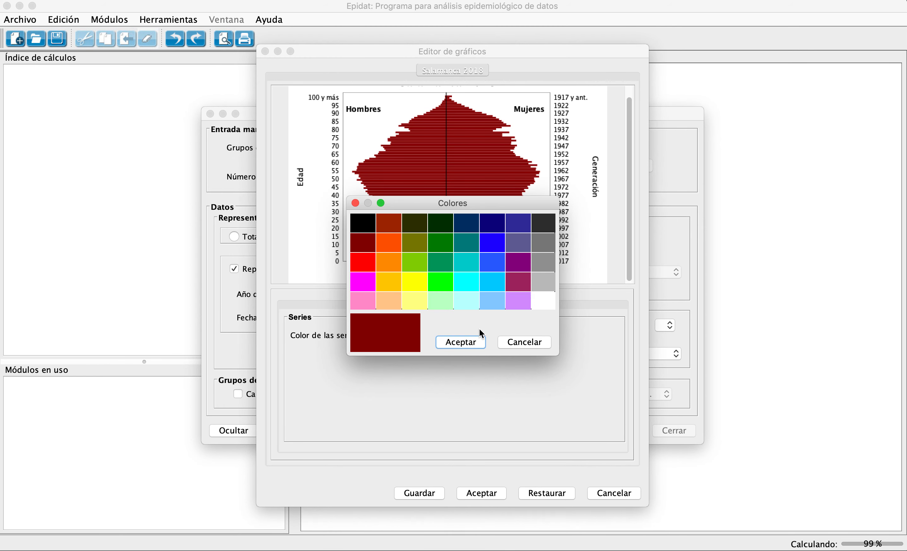
left_click(544, 302)
left_click(469, 344)
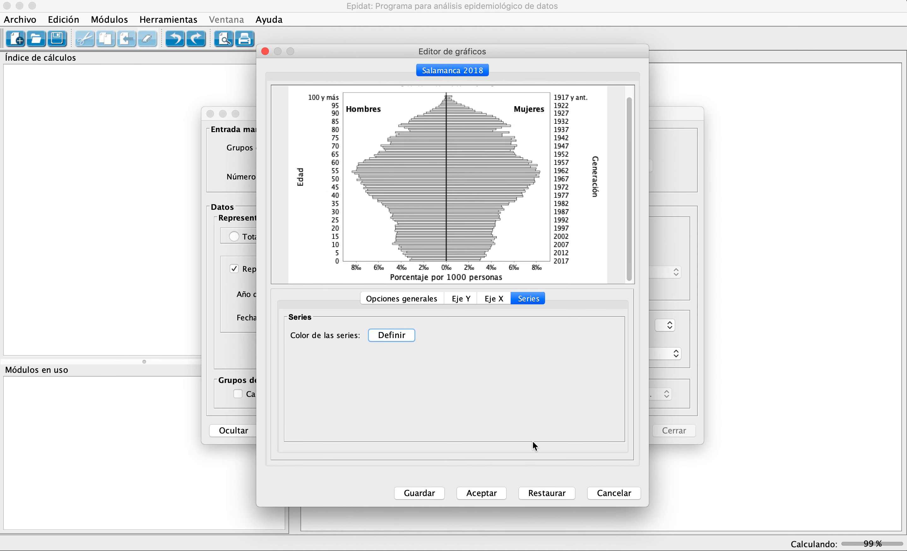
left_click(419, 492)
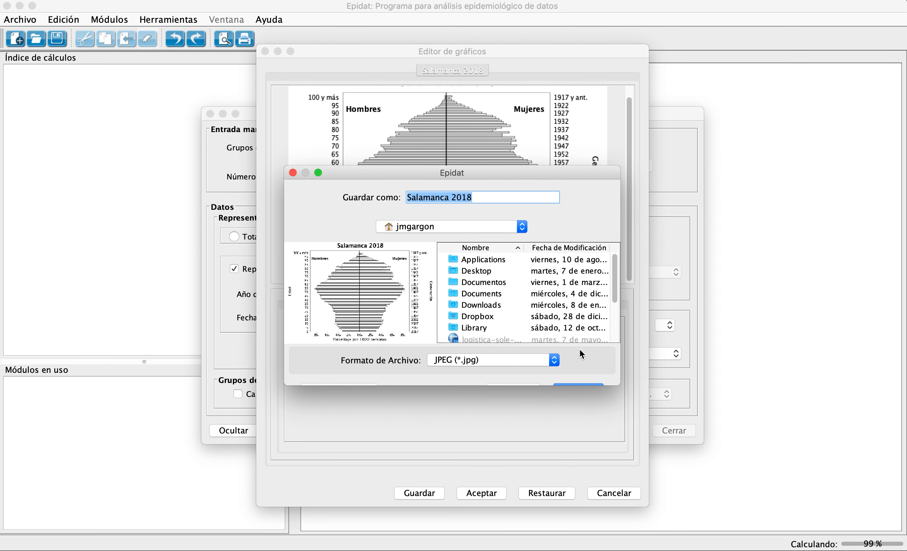
scroll(597, 293, "down", 3)
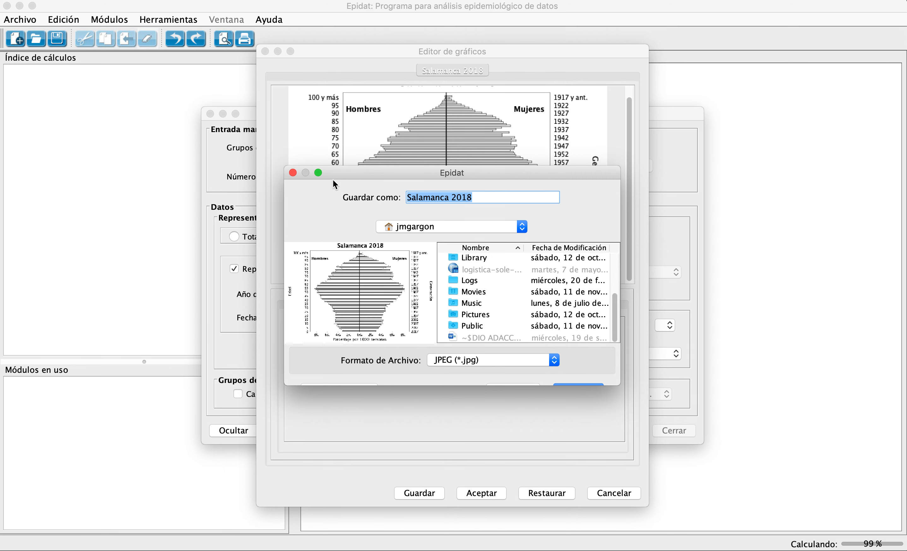
left_click(293, 172)
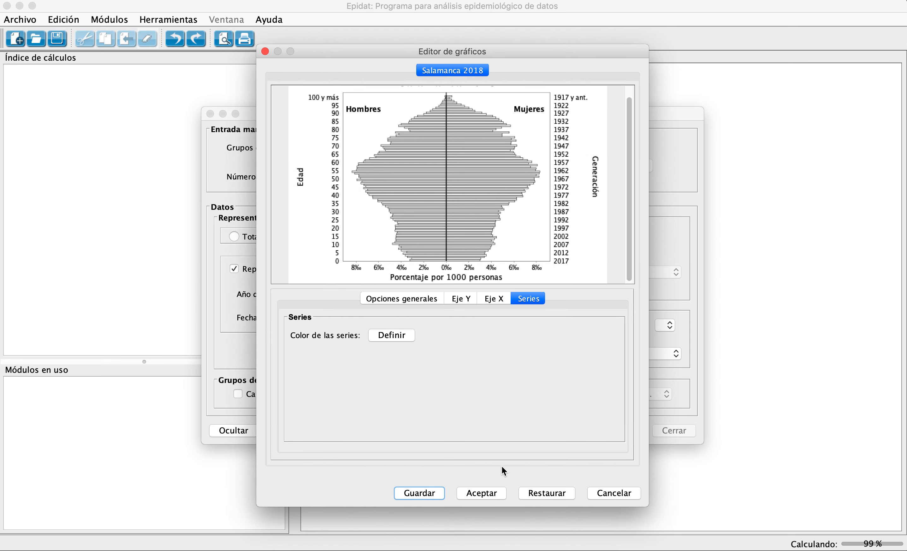
- Accept the edited chart into the results and select the Salamanca 2018 pyramid there
left_click(495, 495)
scroll(738, 336, "down", 1)
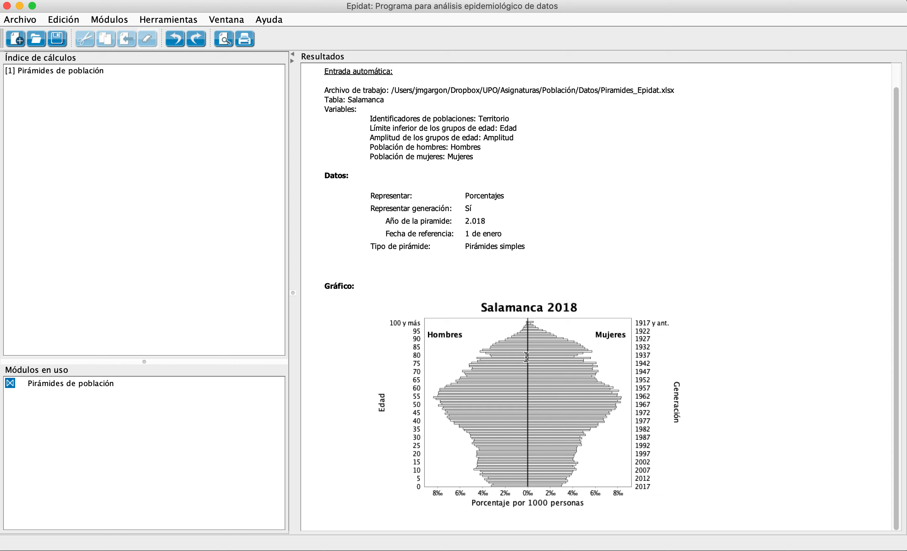
left_click(520, 367)
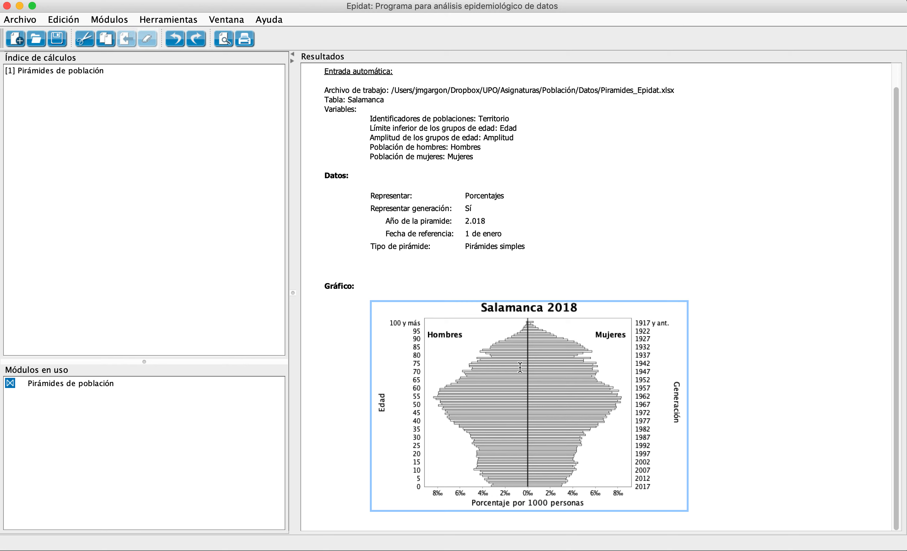
- Save the Salamanca 2018 pyramid from the chart editor as a JPEG image named Piramide-Salamanca 2018, and accept the chart
double_click(544, 344)
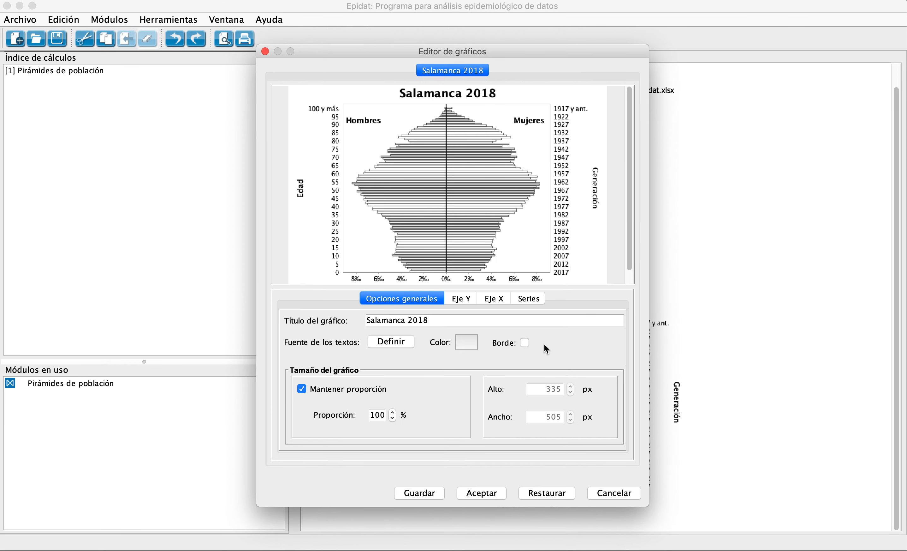
left_click(435, 493)
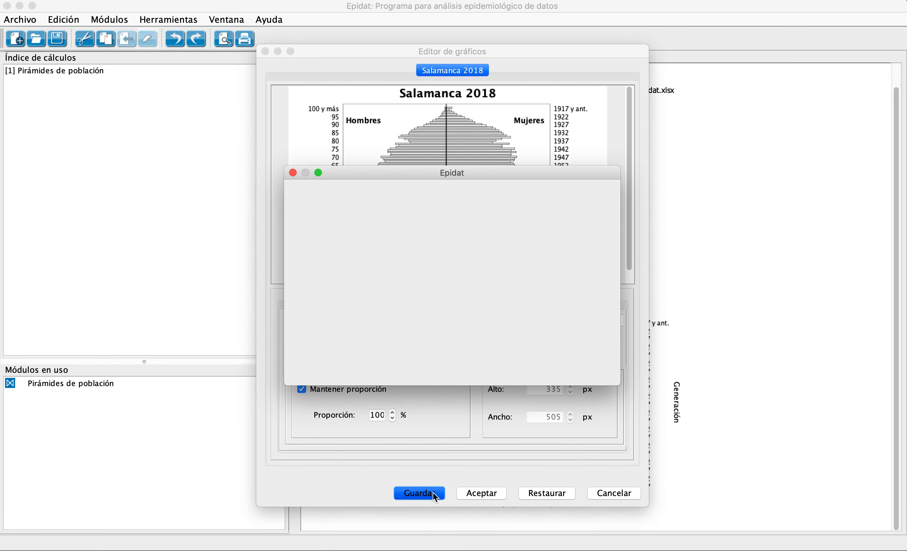
left_click(488, 272)
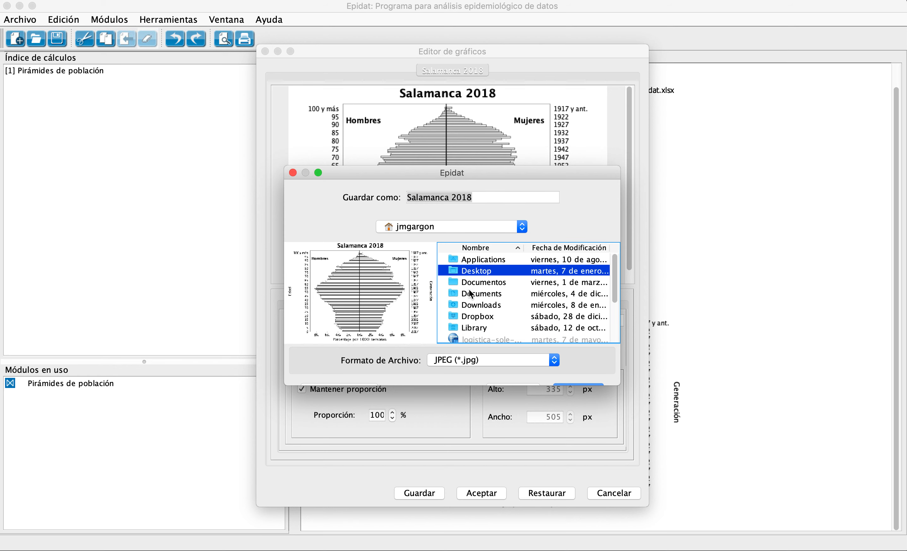
left_click(424, 194)
type("Pirami")
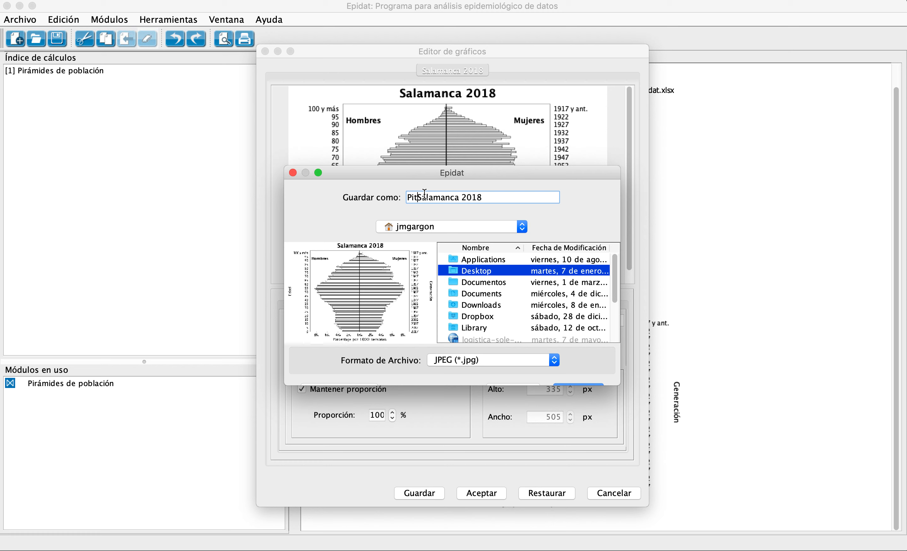
key("BackSpace")
key("BackSpace")
key("BackSpace")
key("BackSpace")
type("rade")
key("BackSpace")
key("BackSpace")
type("mide-")
key("Return")
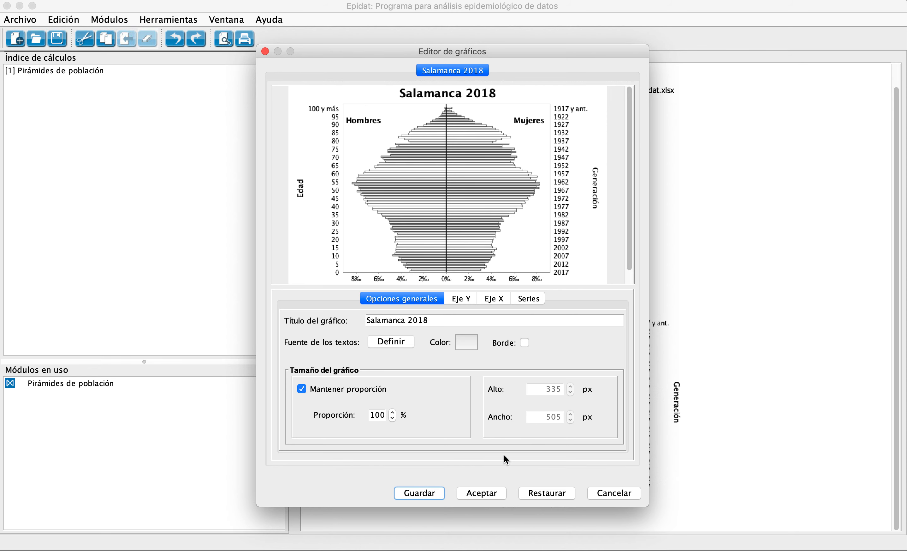
left_click(482, 493)
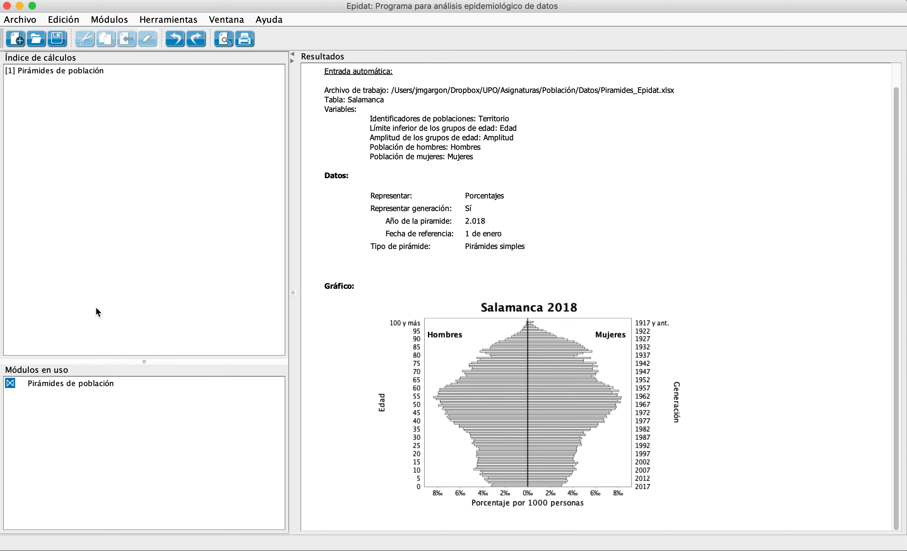
- Reopen the Pirámides de población module and set the number of populations to 2
double_click(61, 384)
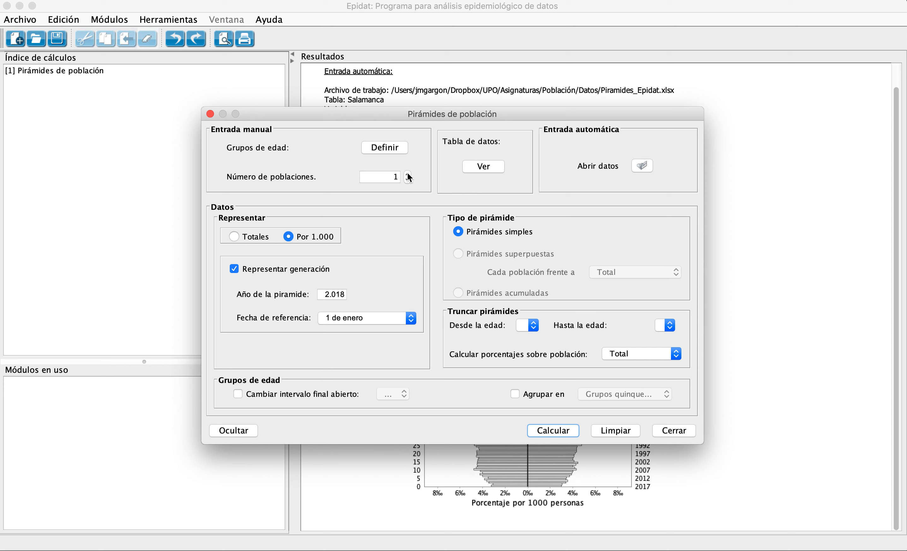
left_click(407, 173)
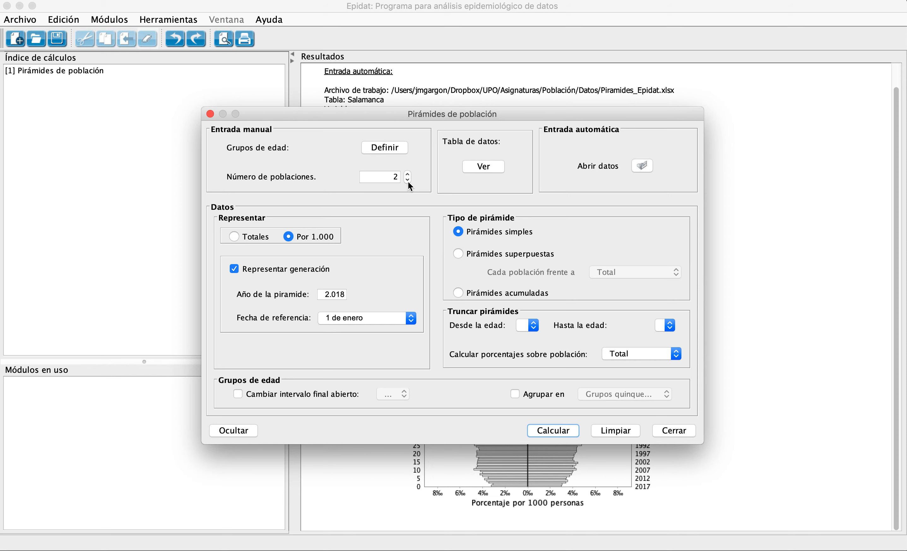
- Switch to the Piramides_Epidat workbook in Excel and display its Sevilla-Salamanca sheet
key("super+Tab")
key("super+Tab")
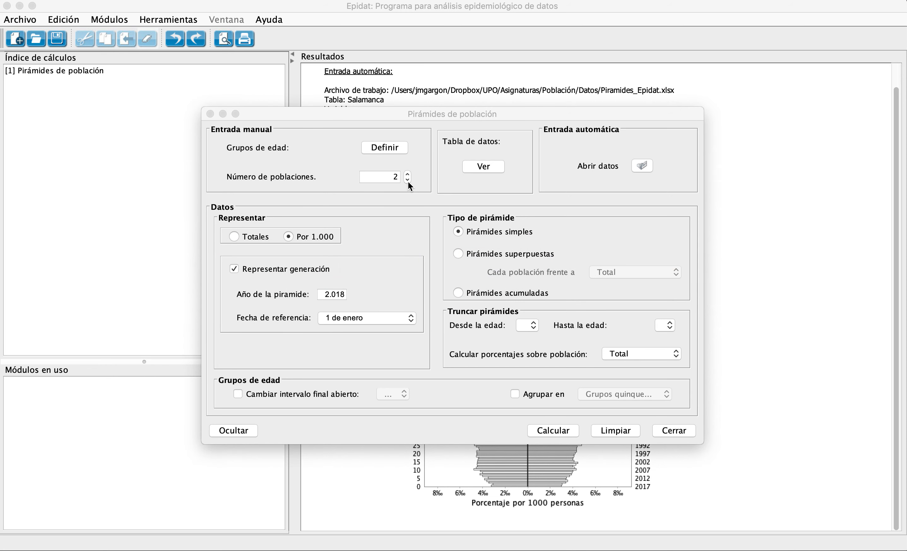
key("super+Tab")
key("super+Tab")
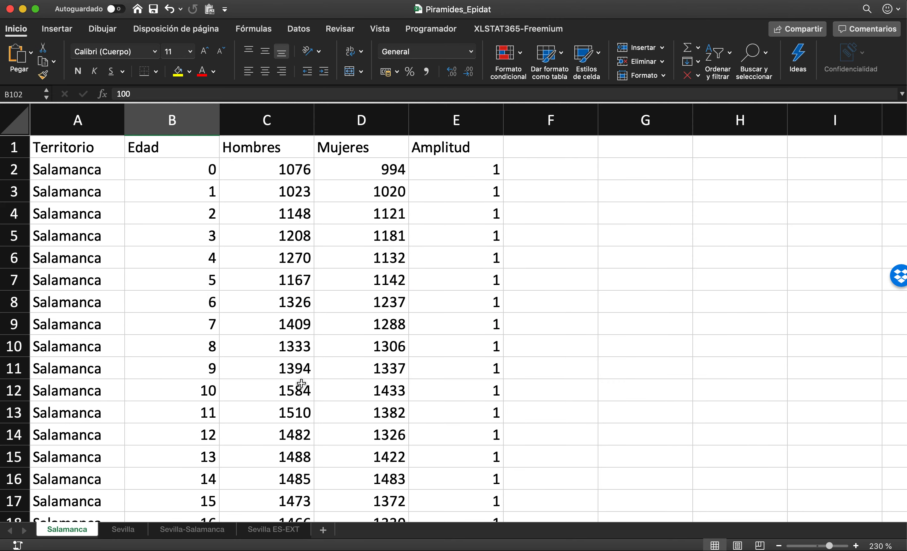
left_click(225, 529)
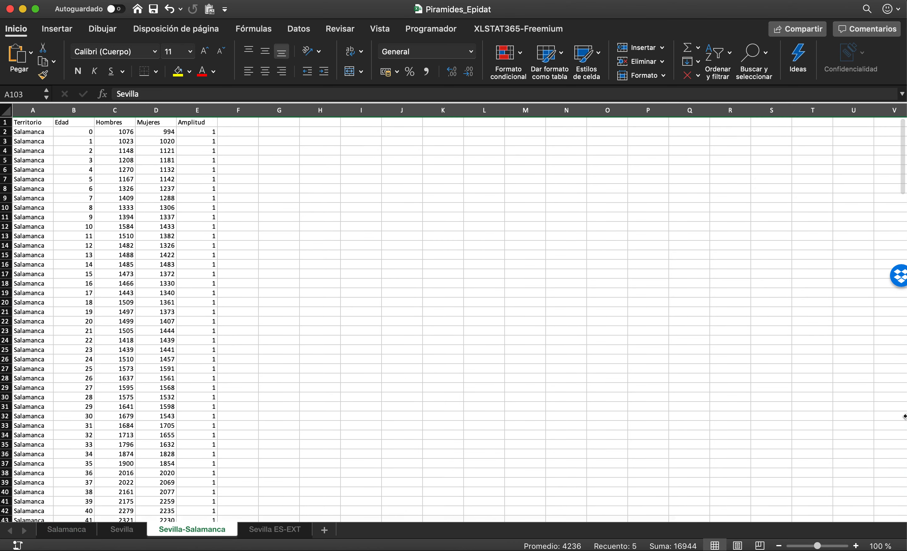
left_click(856, 545)
left_click(855, 546)
left_click(856, 545)
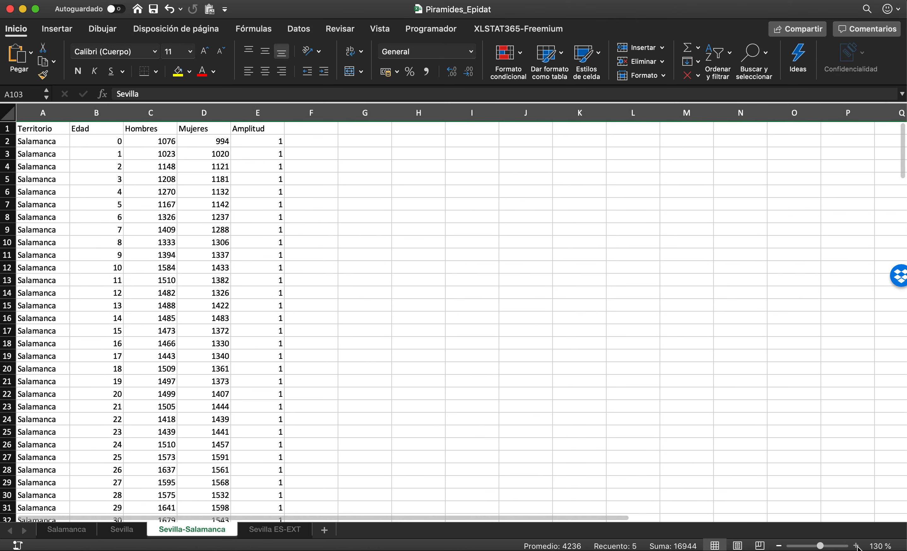
left_click(856, 546)
- Examine the header row A1:E1 and the first Sevilla record A103:E103 to see how the two territories are stacked
scroll(93, 141, "down", 1)
scroll(93, 142, "up", 1)
left_click_drag(50, 129, 279, 128)
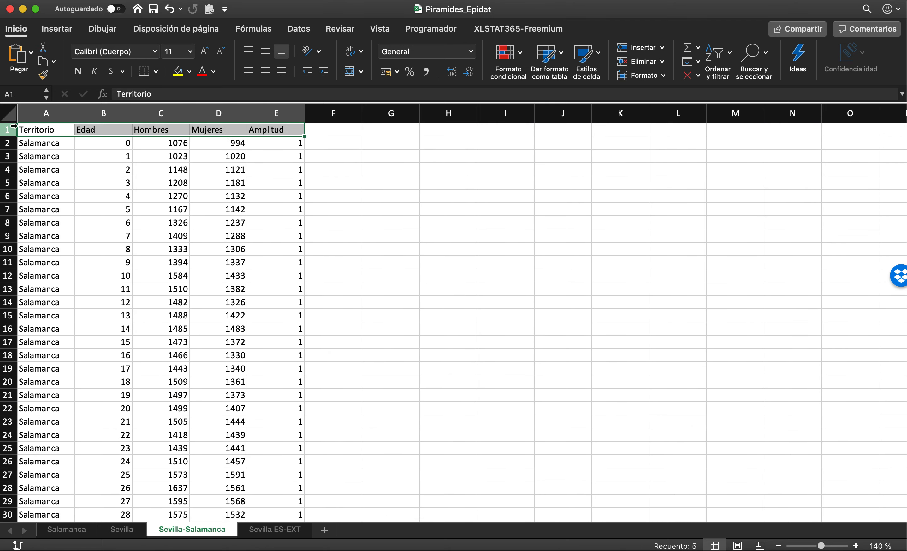
scroll(194, 208, "down", 20)
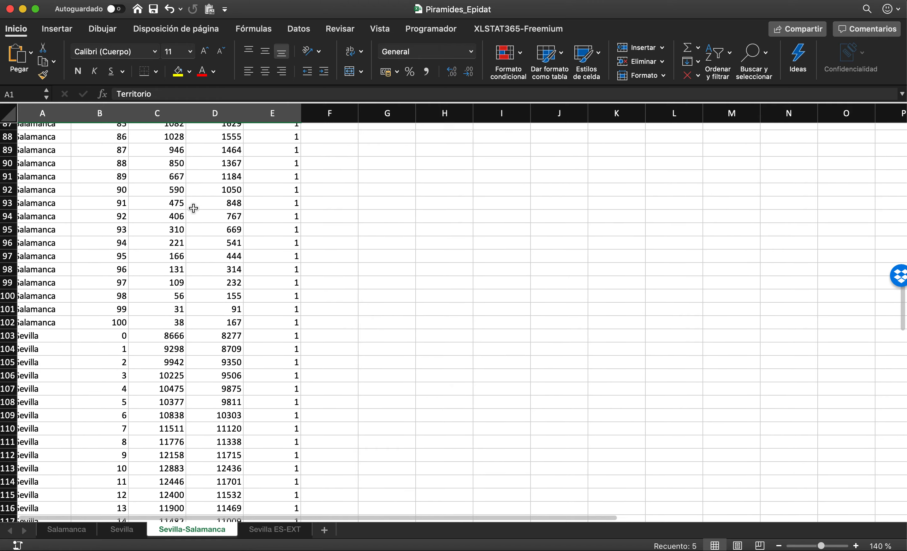
left_click_drag(55, 293, 265, 293)
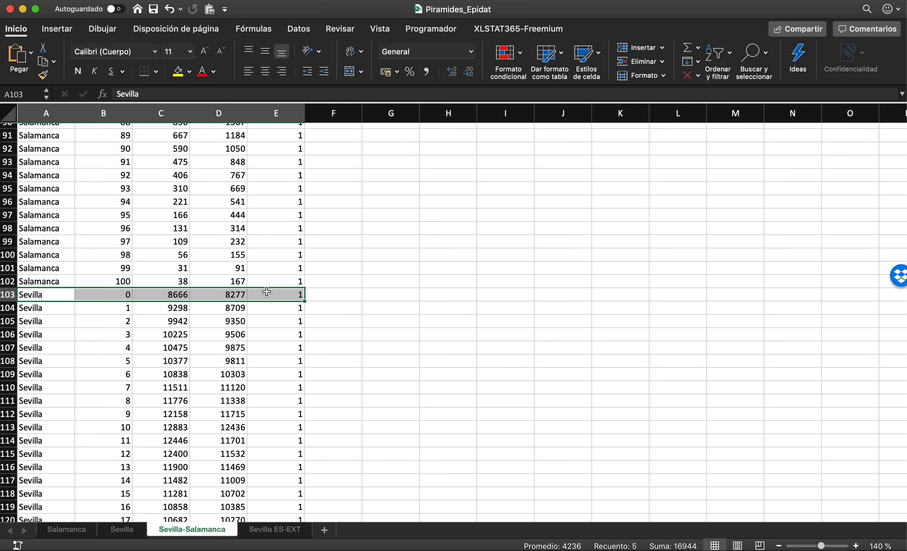
- Return to Epidat and close the Pirámides de población module
key("super+Tab")
key("super+Tab")
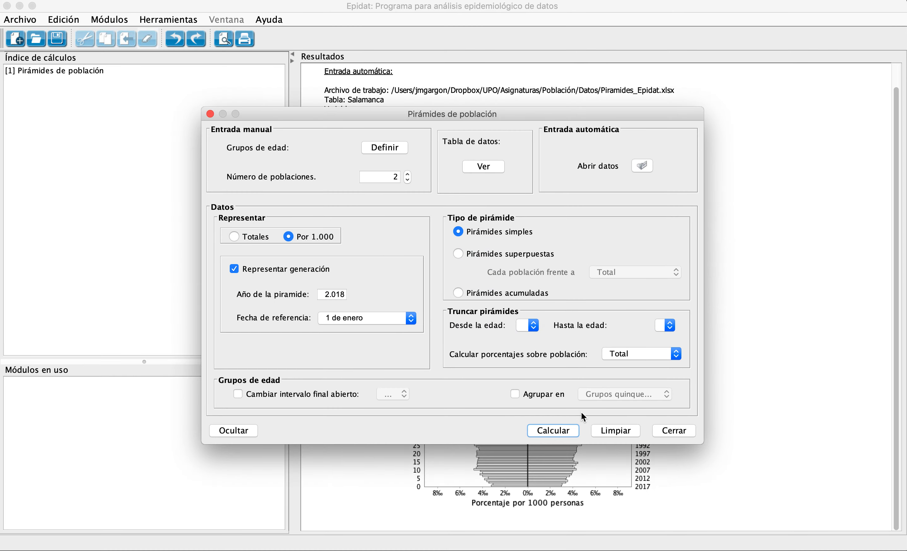
left_click(676, 434)
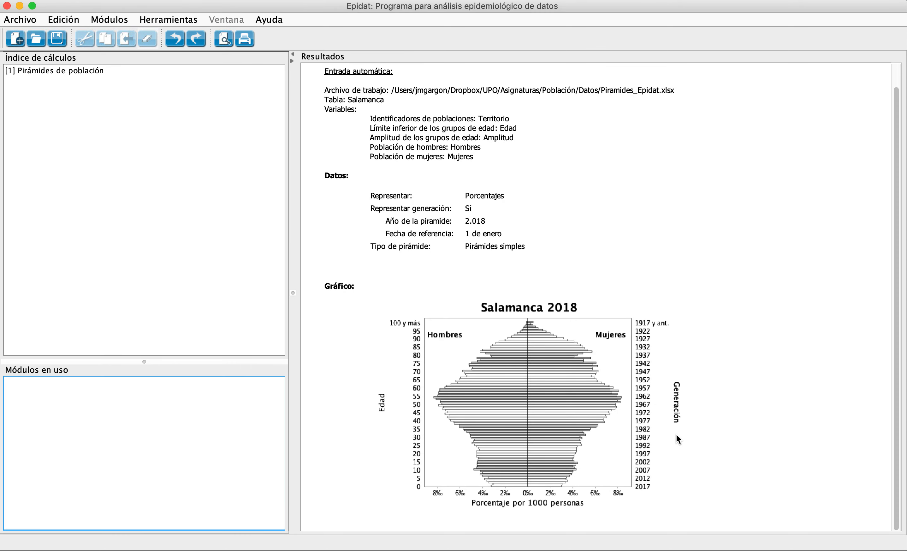